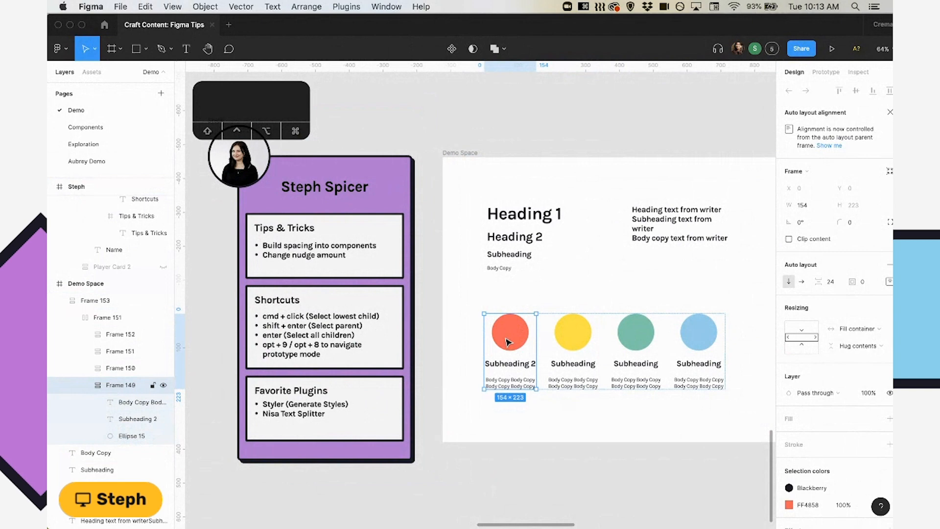
Select all layers inside the red-circle card and try Fill container, followed by Fixed width, as their horizontal resizing.
key(Return)
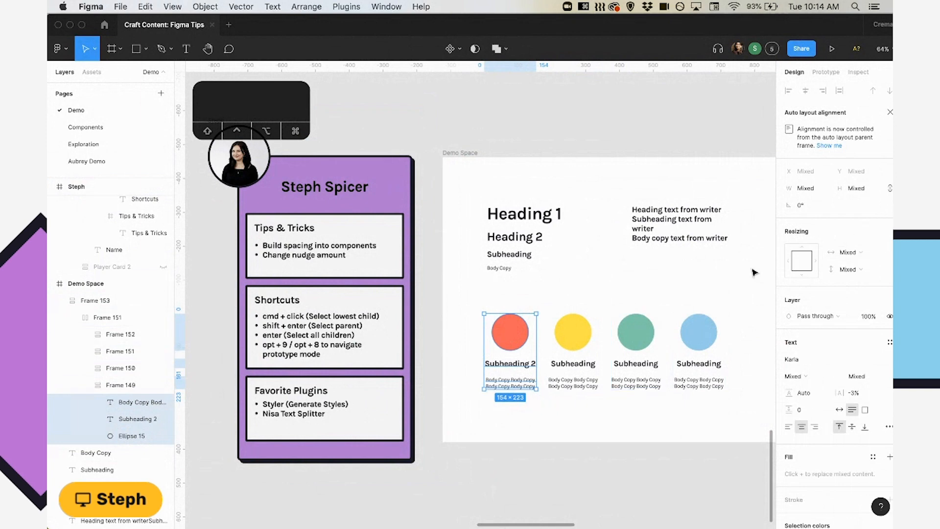
scroll(628, 292, right, 2)
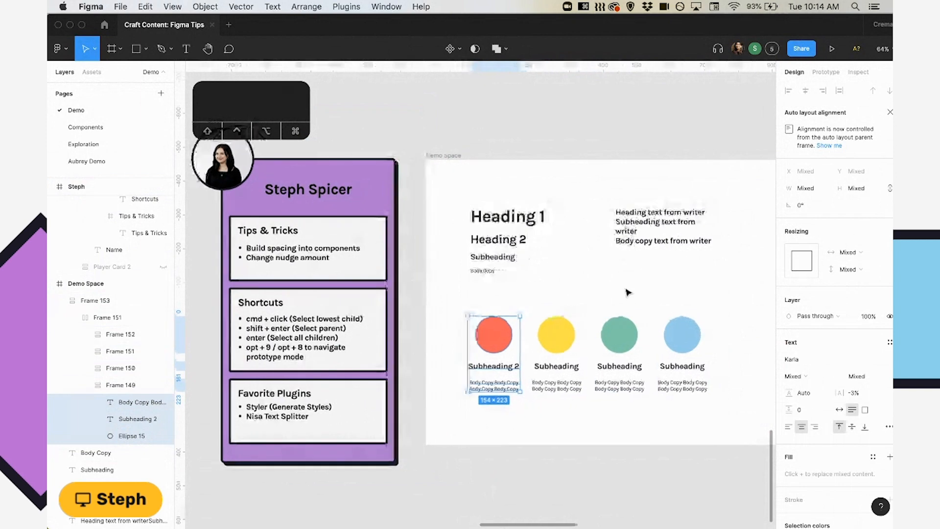
click(866, 257)
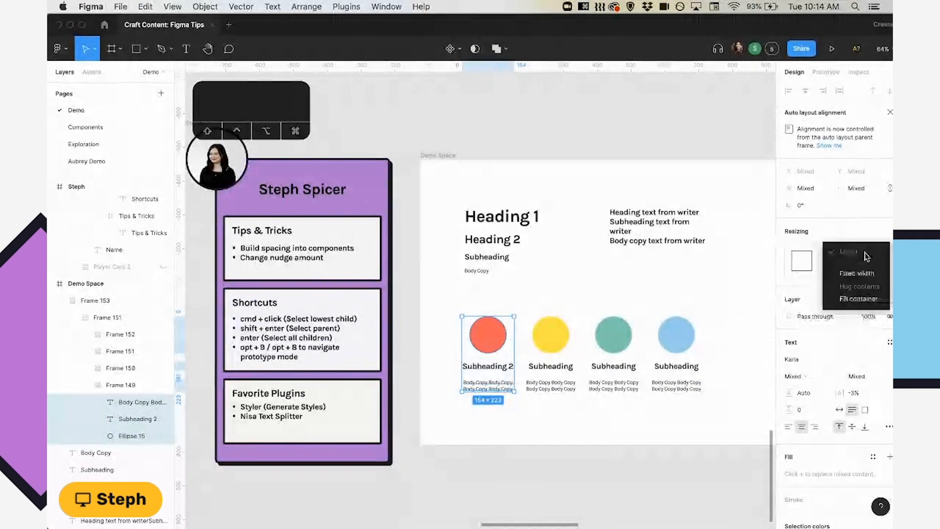
click(864, 302)
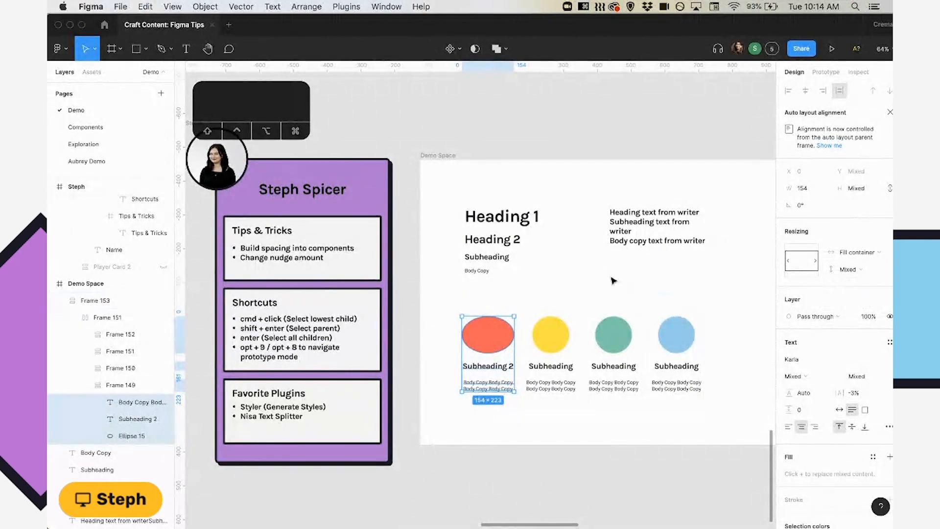
click(857, 252)
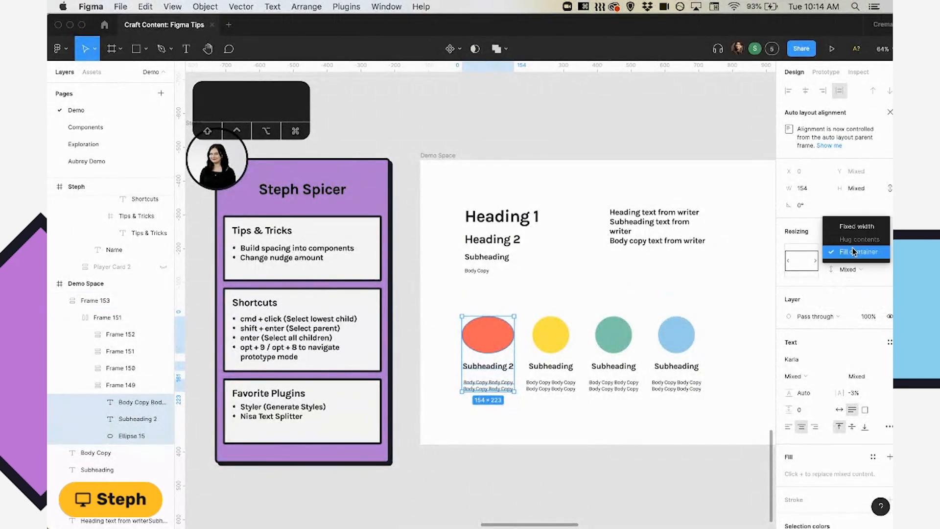
click(850, 228)
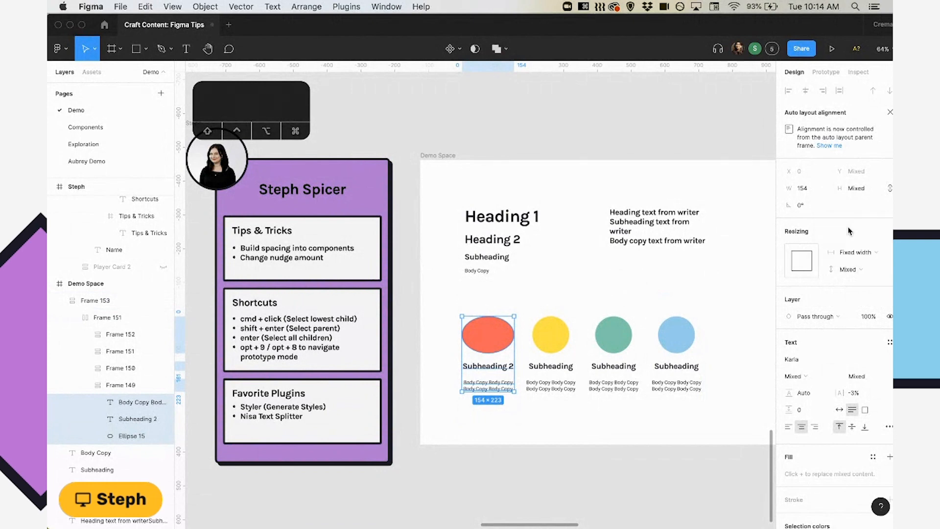
Undo both horizontal resizing changes on the red-circle card's layers and clear the selection.
click(621, 289)
key(super+z)
key(super+z)
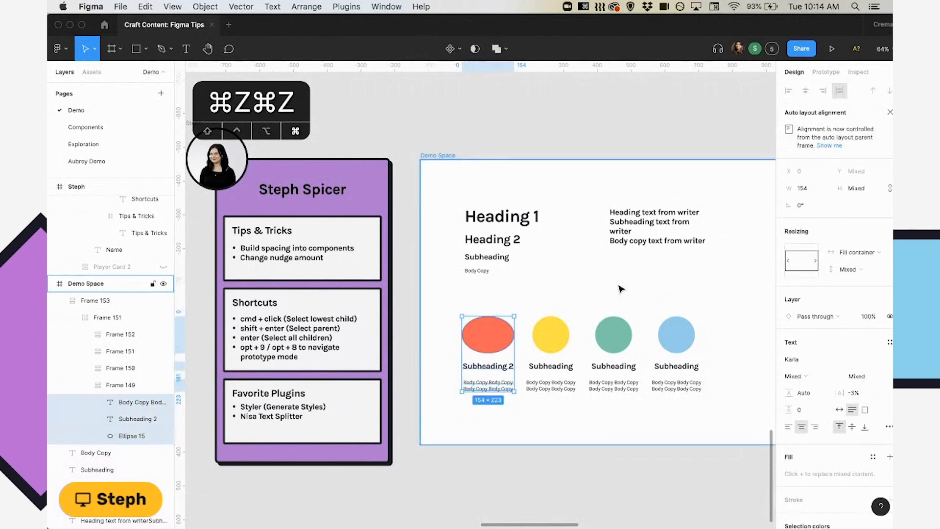
click(621, 289)
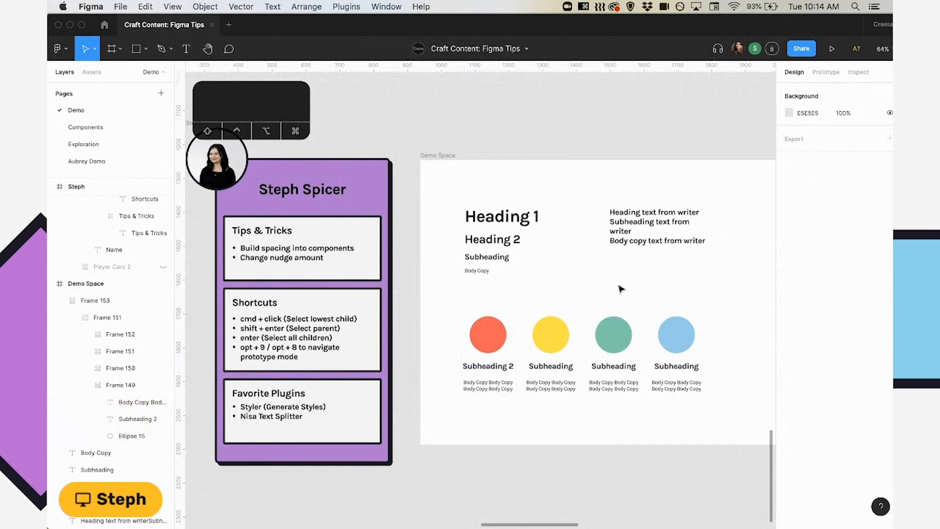
Show the file's prototype settings with nothing on the canvas selected.
scroll(621, 289, right, 5)
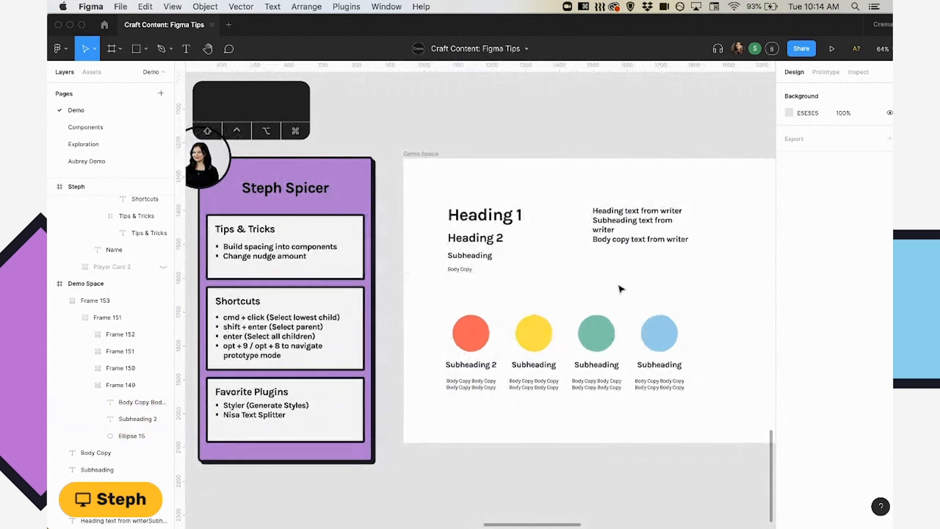
scroll(621, 289, left, 4)
scroll(621, 289, left, 5)
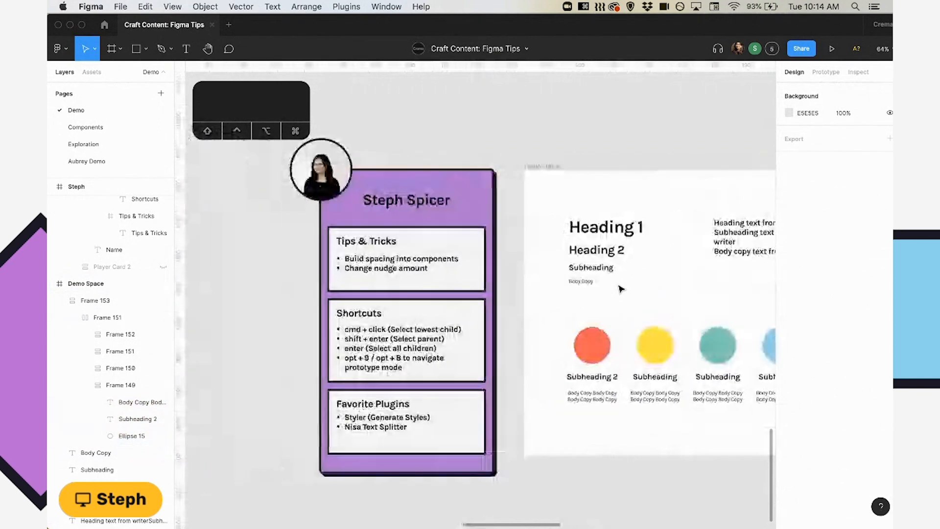
scroll(681, 296, right, 2)
scroll(680, 296, down, 1)
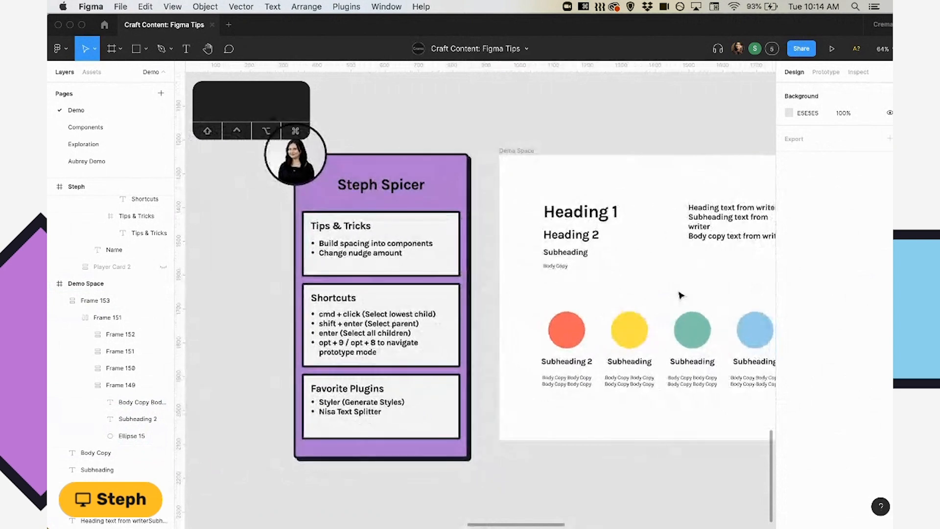
key(alt)
click(827, 74)
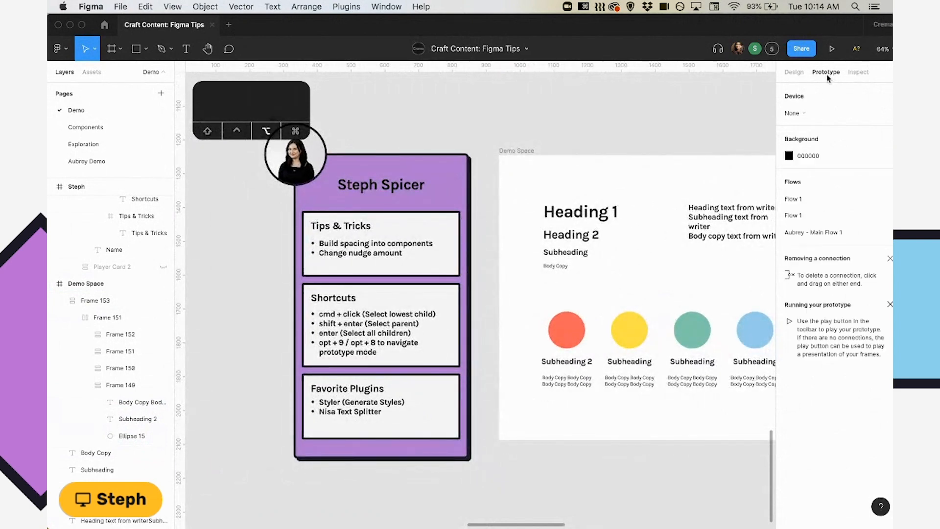
scroll(664, 275, right, 5)
scroll(663, 275, down, 1)
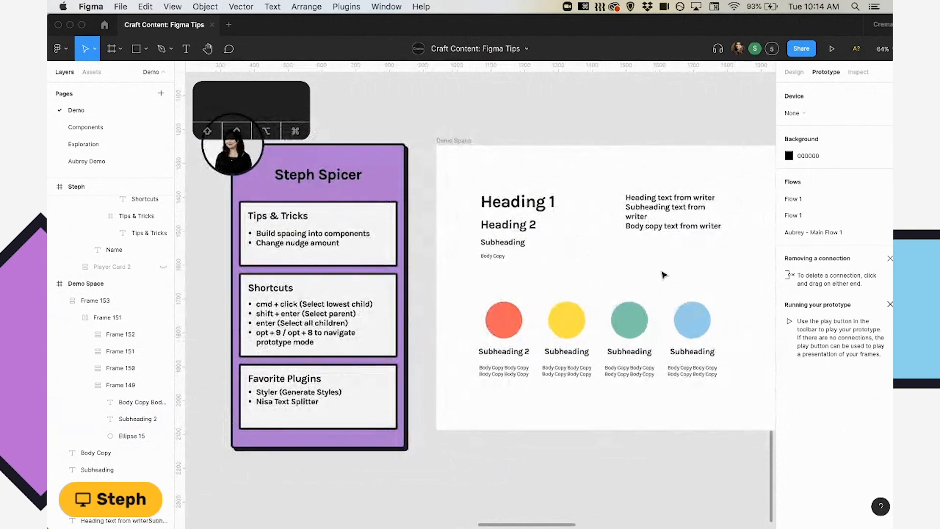
Alternate between the design and prototype settings, finishing on the design settings.
key(alt+8)
key(alt+9)
key(alt+8)
scroll(663, 275, right, 3)
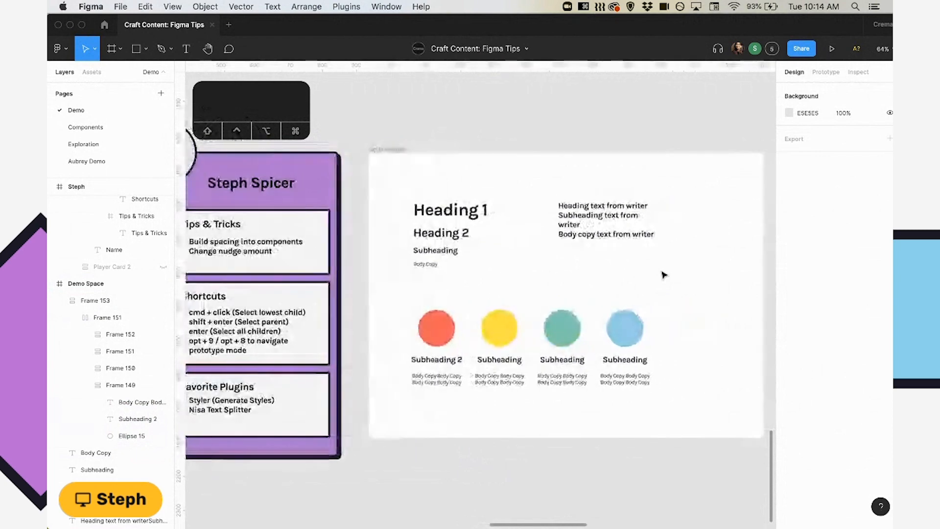
scroll(664, 274, left, 2)
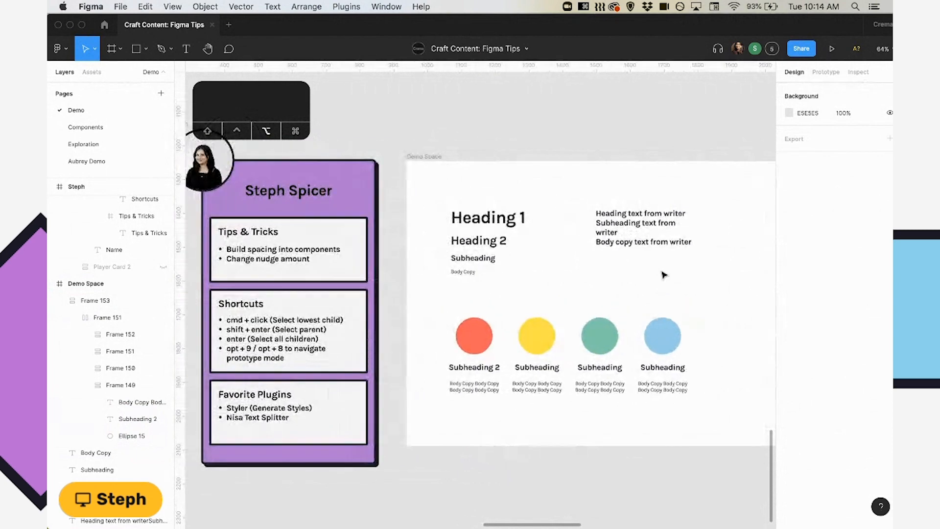
In prototype mode, connect the row of four circle cards in Demo Space to the Desktop frame and clear the selection.
key(alt+9)
click(602, 330)
click(594, 336)
scroll(626, 363, right, 3)
click(599, 439)
scroll(595, 436, right, 5)
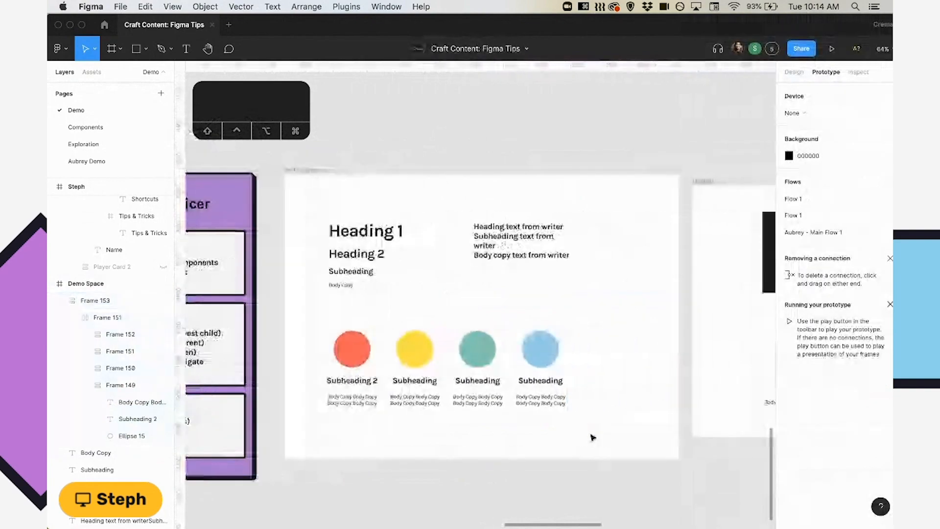
drag(567, 367, 700, 343)
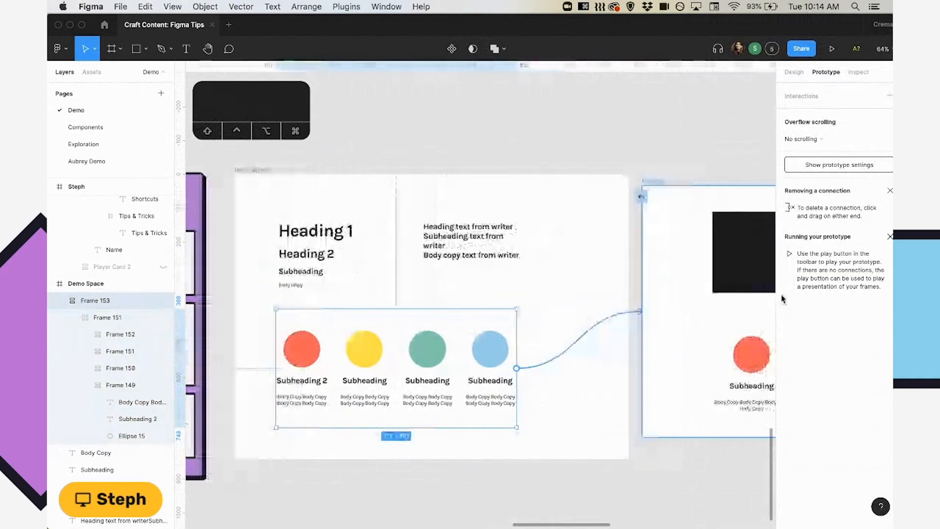
click(464, 485)
scroll(464, 485, left, 5)
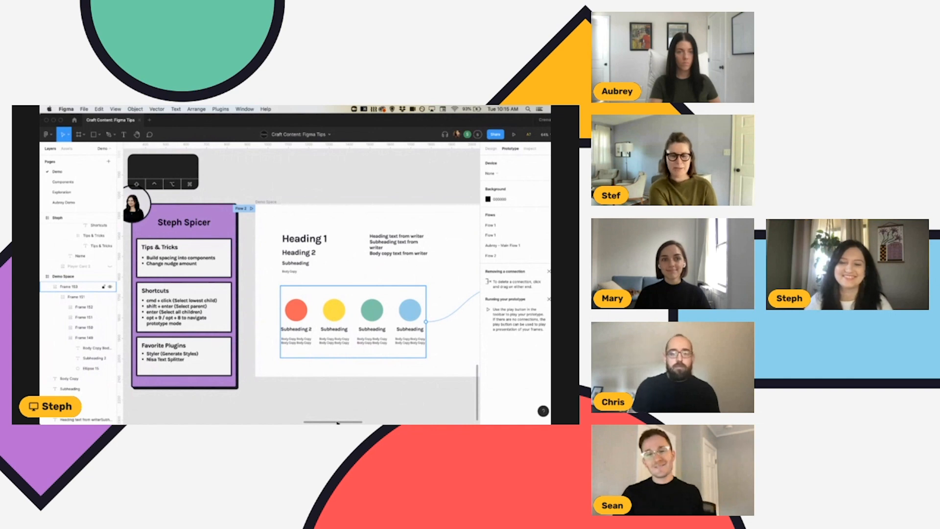
Return to the design settings and select the row of four circle cards in Demo Space.
mouse_move(367, 421)
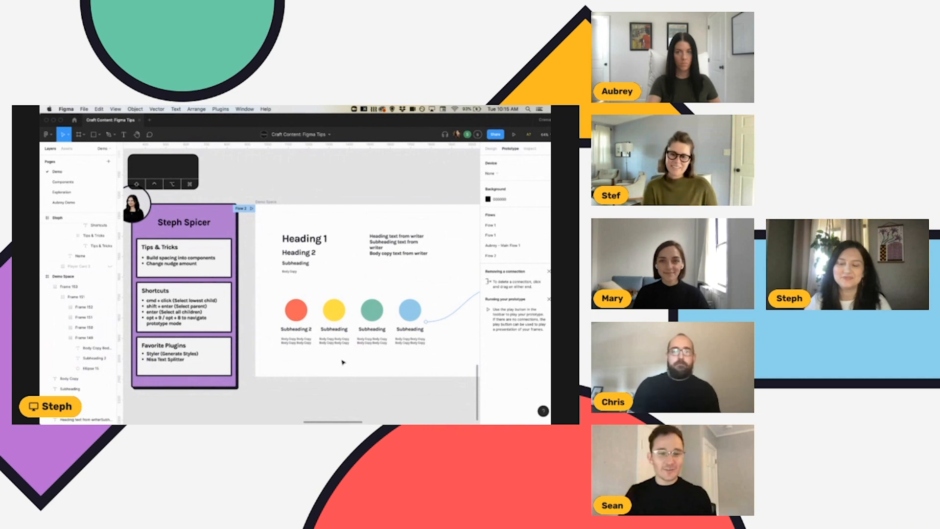
scroll(343, 363, left, 1)
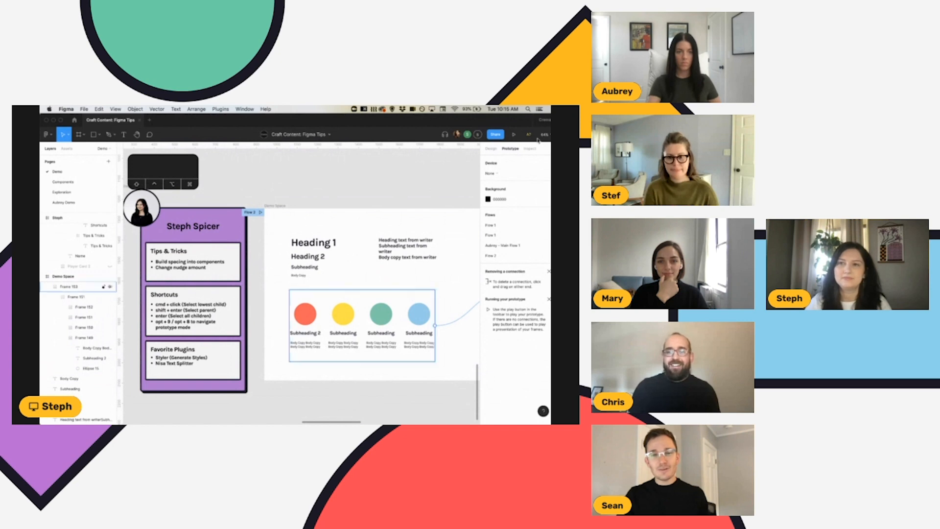
click(491, 148)
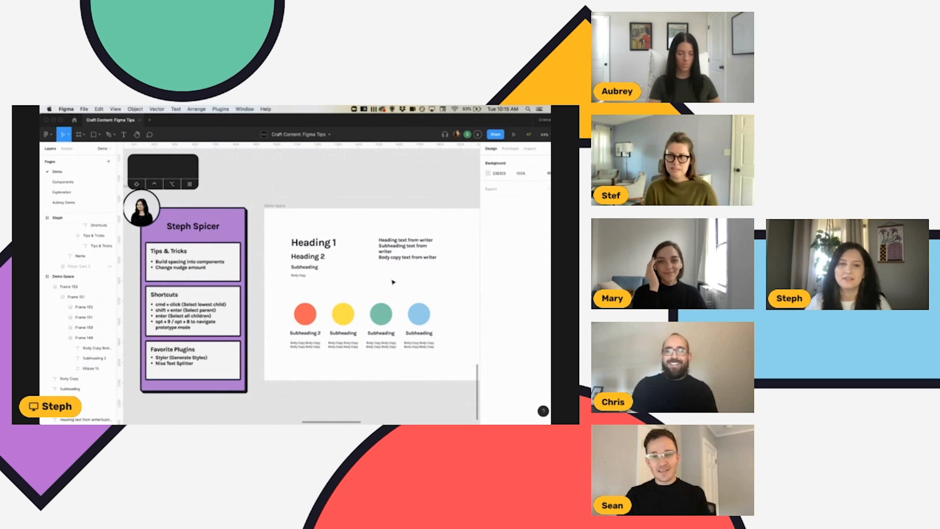
click(430, 297)
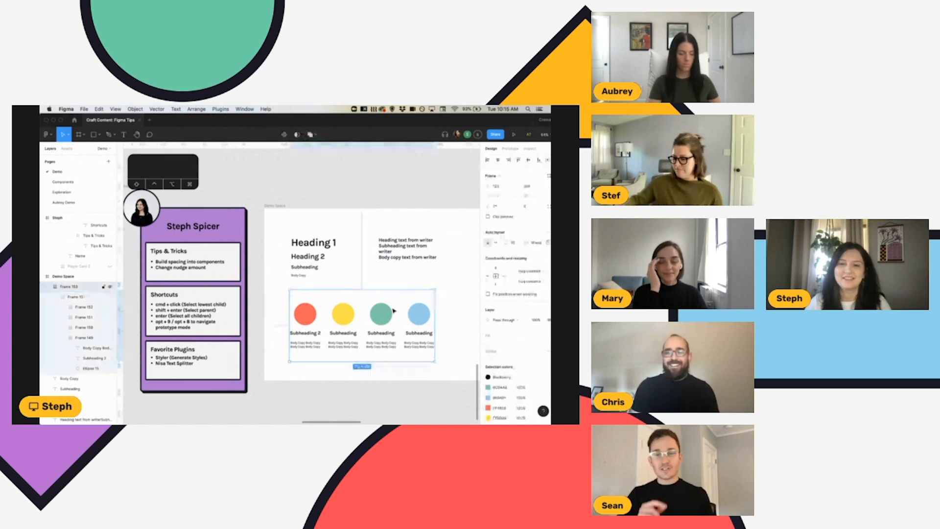
click(453, 300)
scroll(453, 300, right, 2)
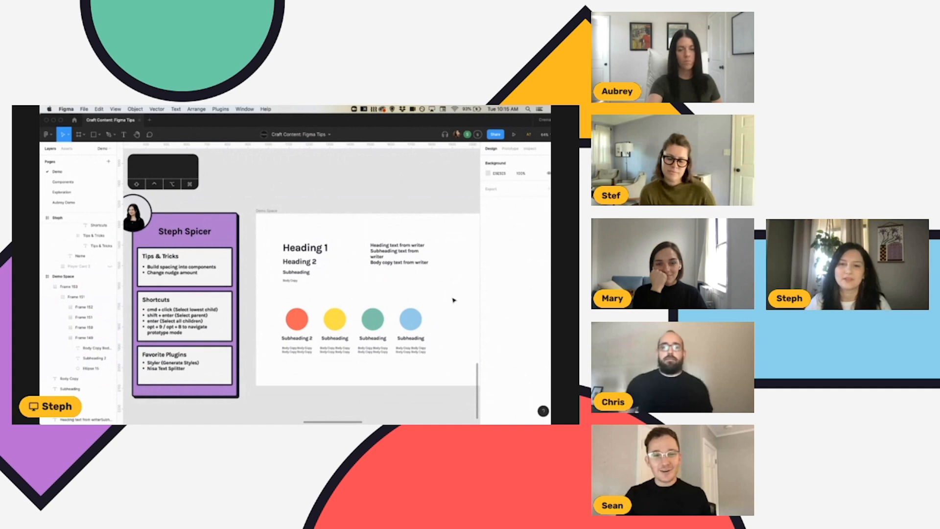
scroll(453, 301, right, 3)
click(382, 322)
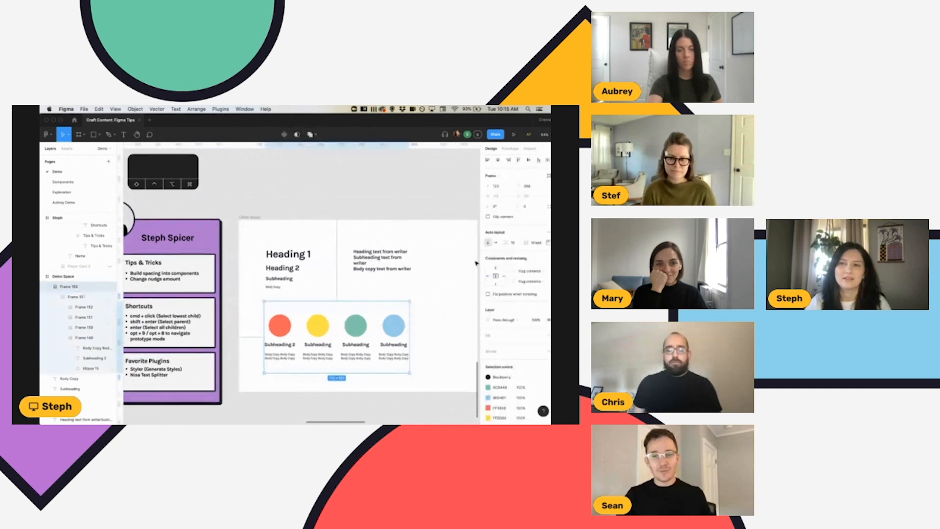
Show the card row's prototype interactions and clear the selection.
key(alt+9)
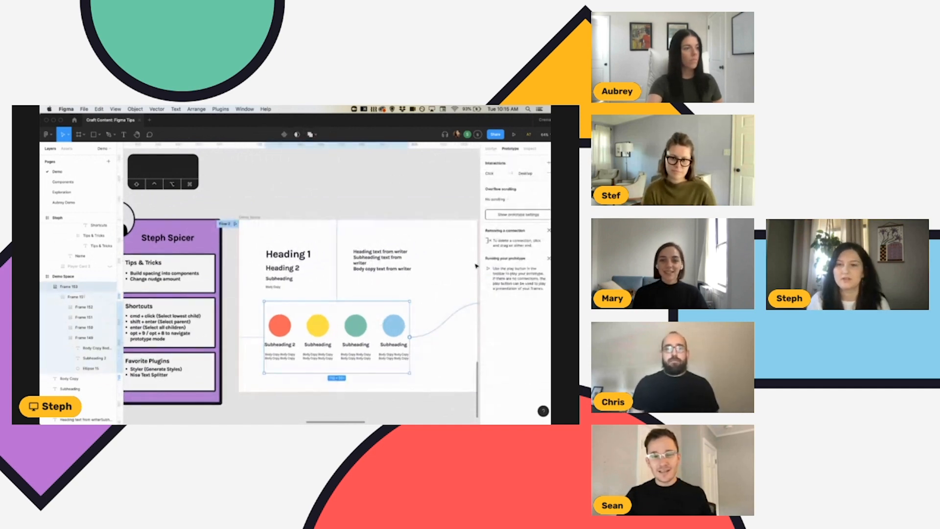
scroll(476, 264, right, 2)
click(405, 356)
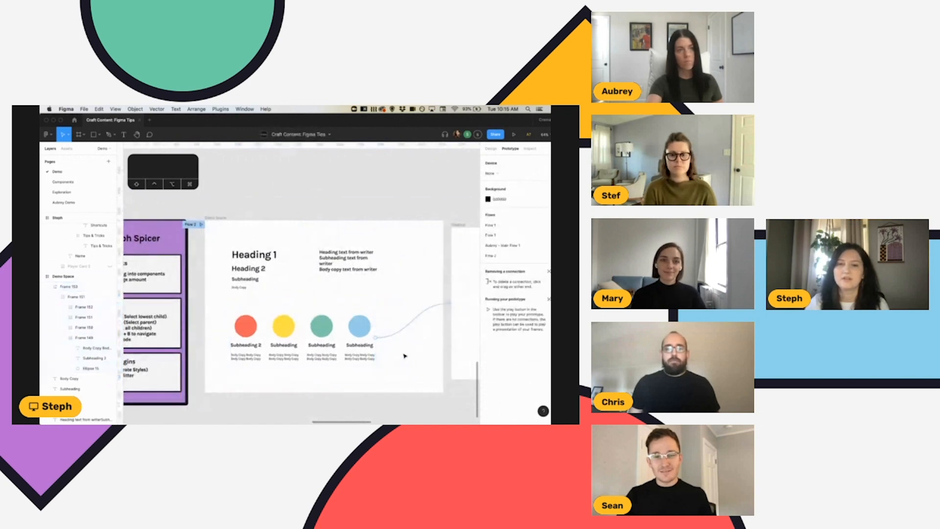
Select Page Layout in the Desktop frame and try to start a prototype connection from its edge.
scroll(404, 353, right, 6)
click(406, 346)
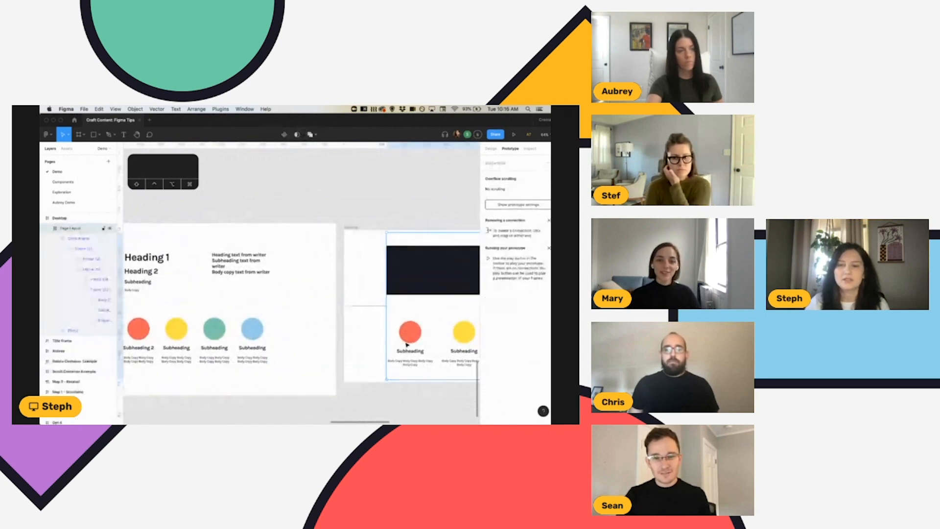
scroll(407, 345, right, 12)
key(alt)
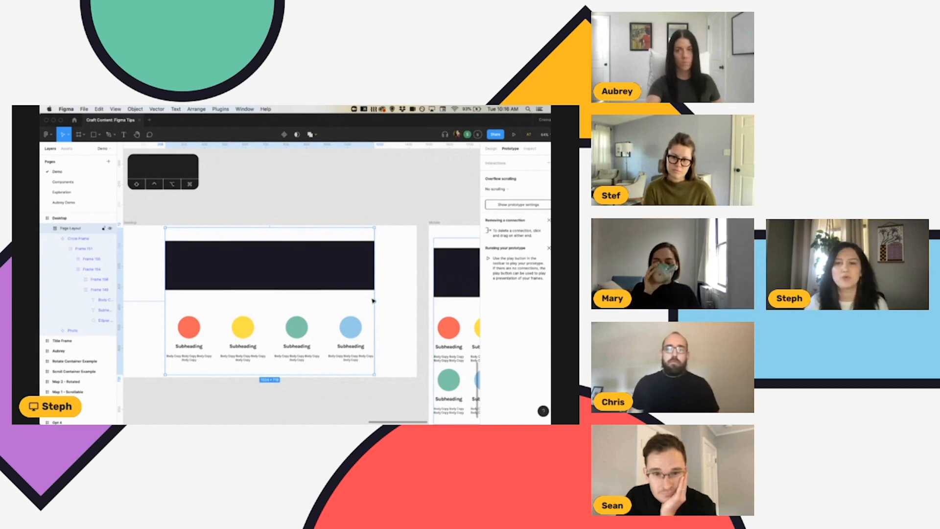
mouse_move(374, 303)
mouse_down()
mouse_move(441, 342)
mouse_move(449, 359)
mouse_move(377, 318)
mouse_move(377, 303)
mouse_up()
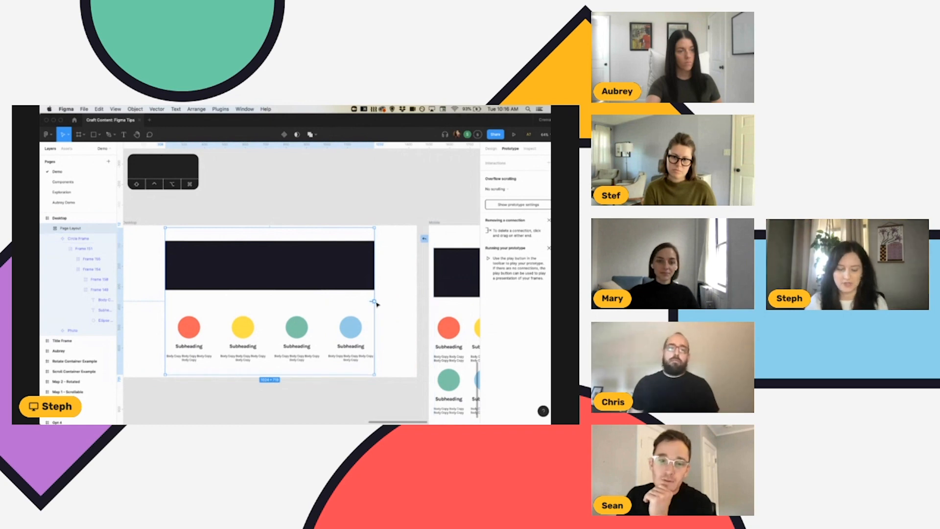
click(385, 306)
scroll(353, 343, left, 5)
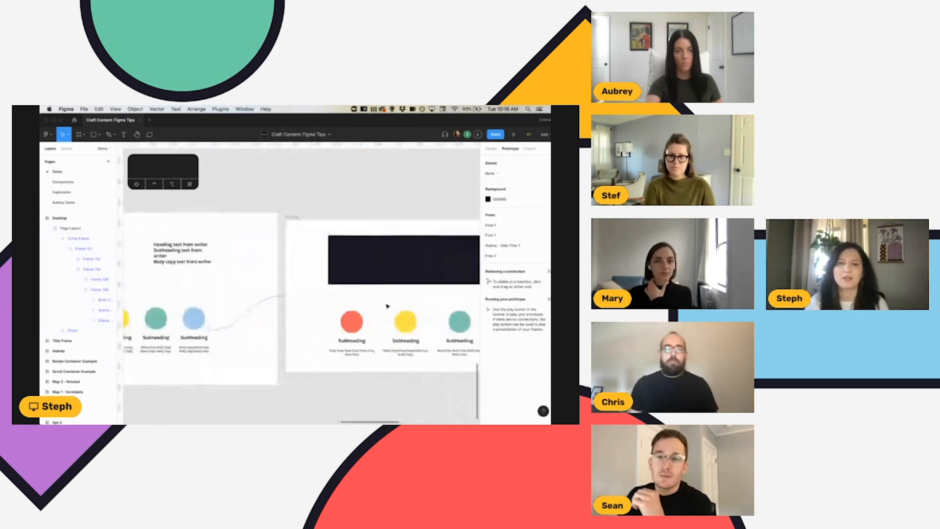
Alternate between the file's component assets and its layer list, finishing on the assets.
scroll(320, 374, left, 2)
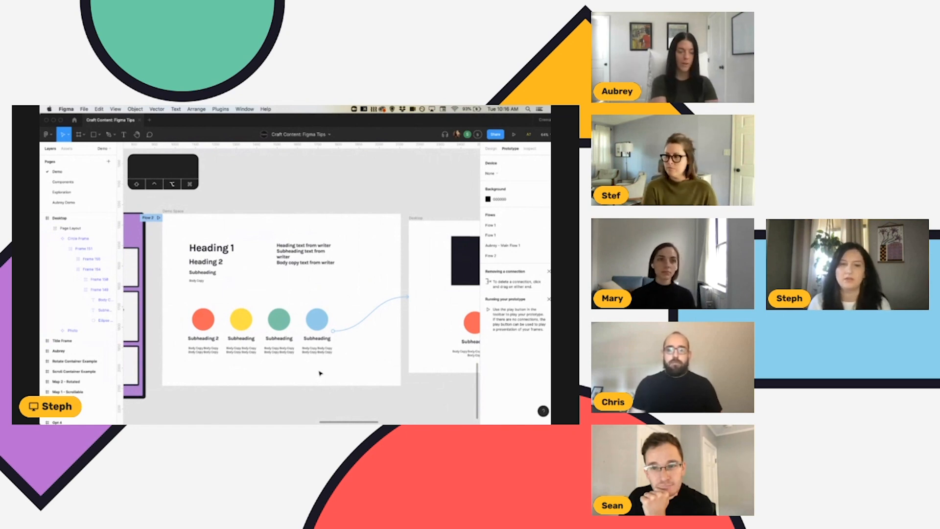
scroll(319, 373, left, 3)
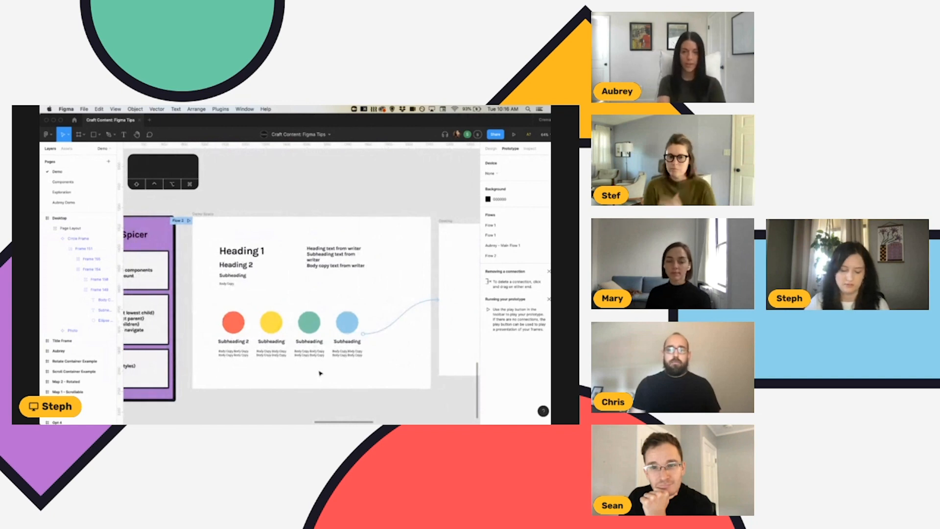
key(alt+2)
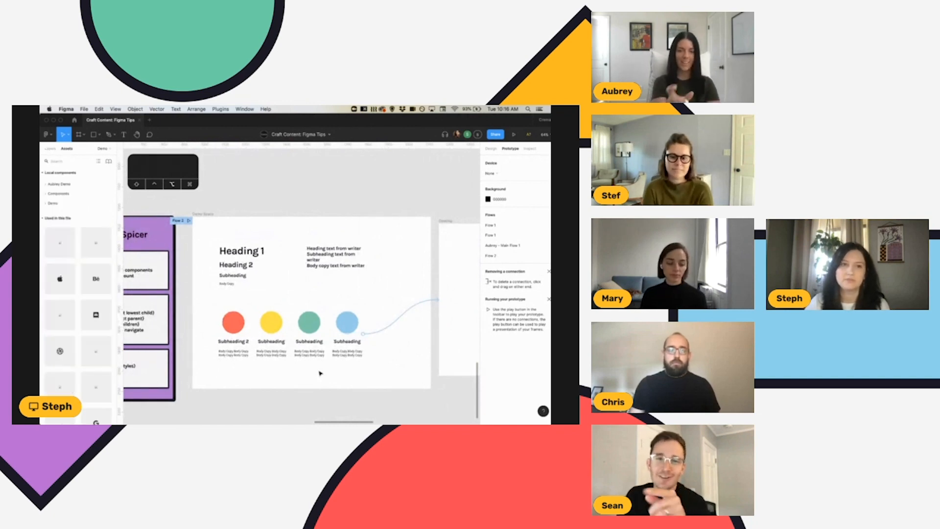
key(alt+1)
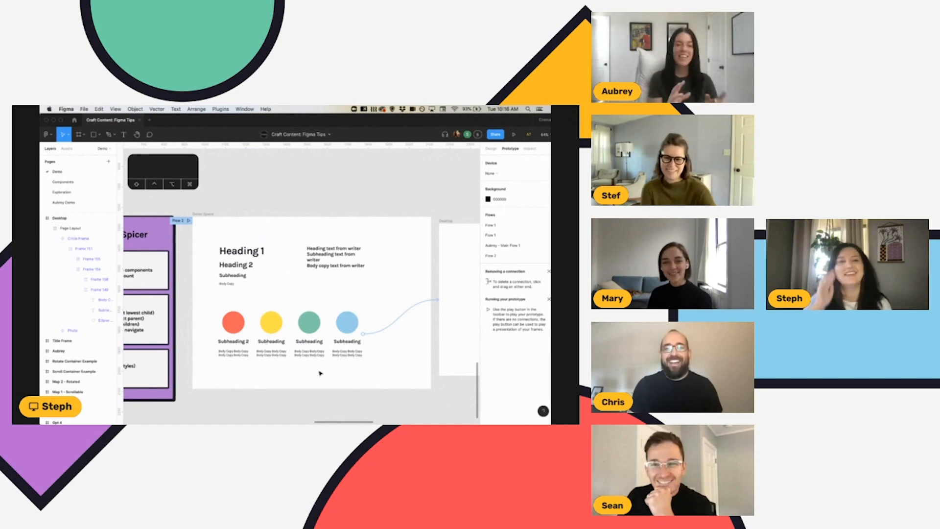
key(alt+2)
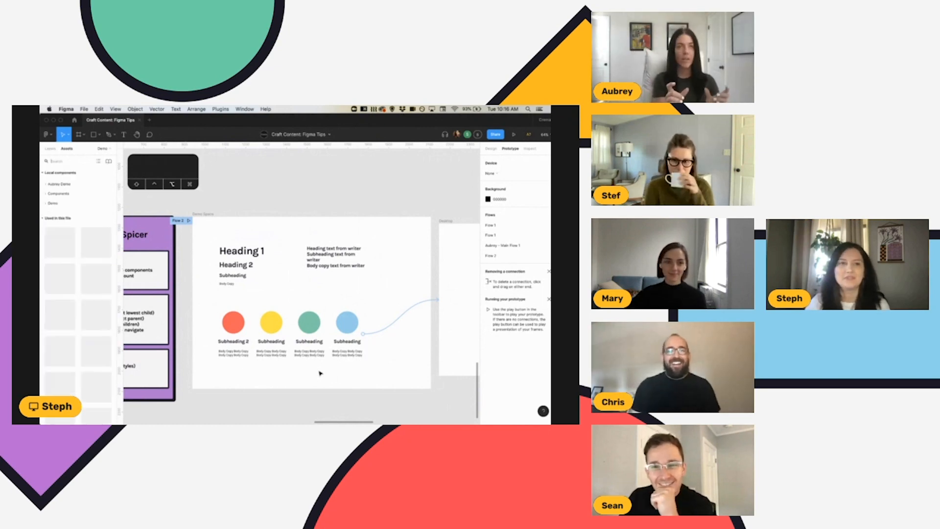
Open and dismiss the team libraries, and return to the file's layer list beside the shortcuts card.
key(alt+super+o)
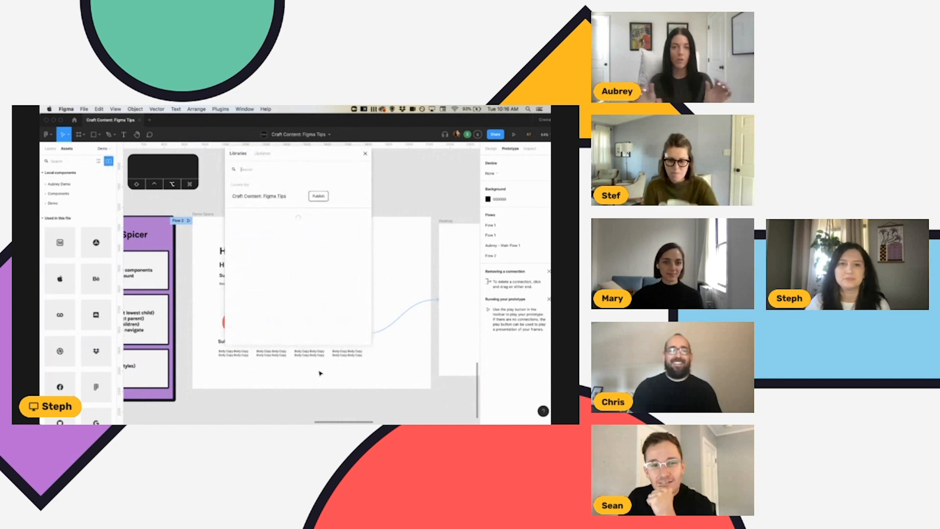
click(365, 153)
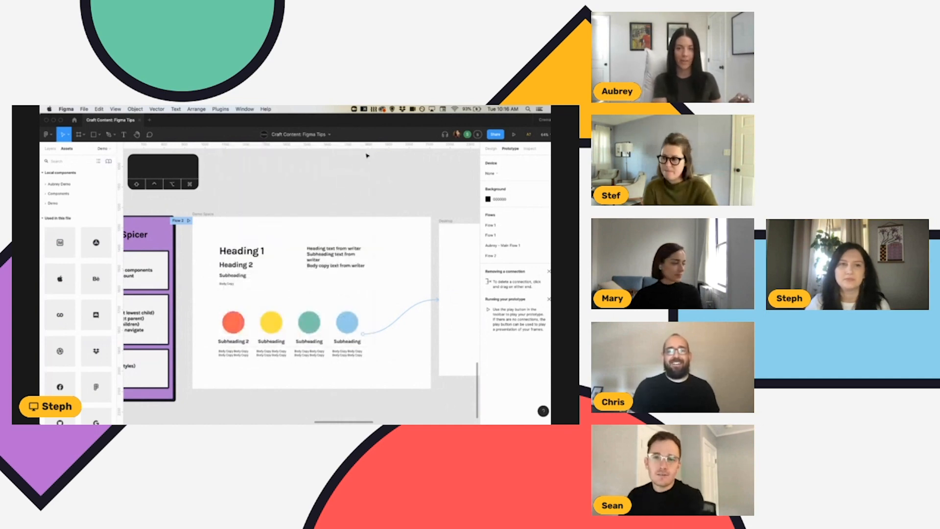
key(alt+1)
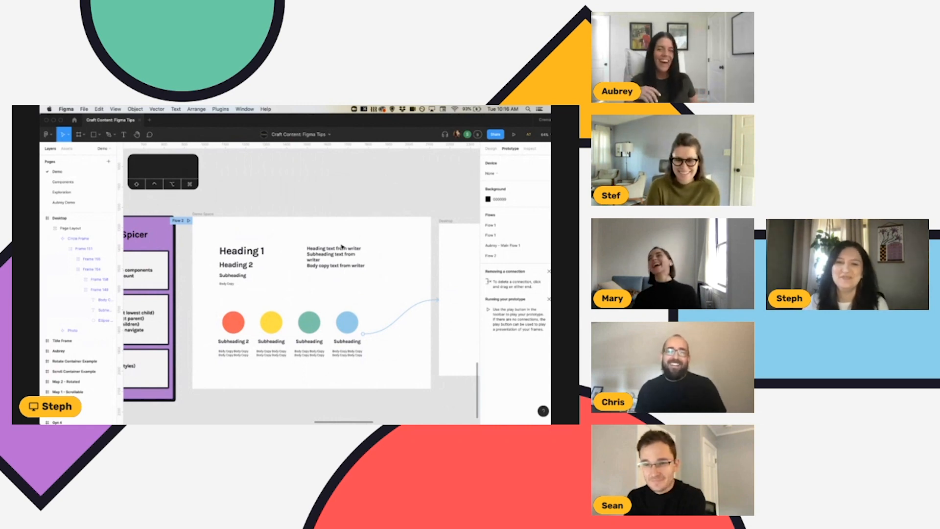
scroll(342, 247, left, 5)
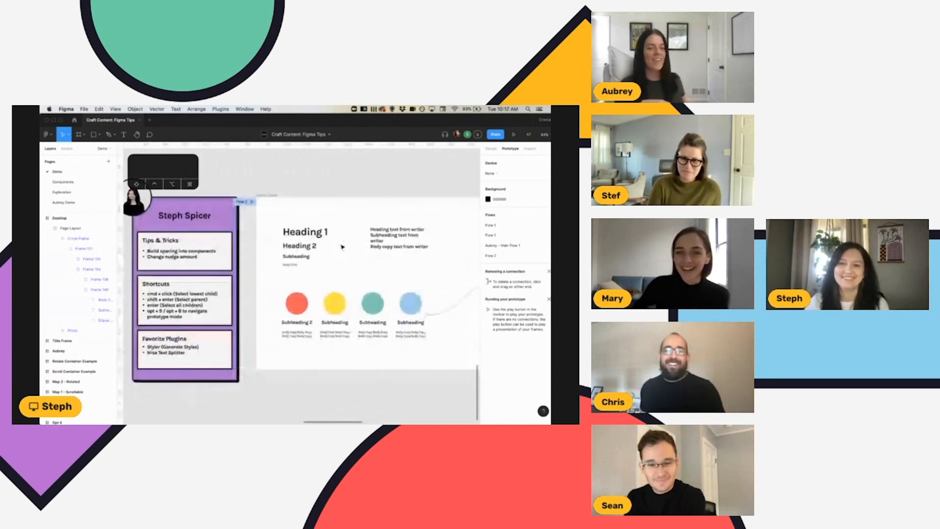
click(414, 188)
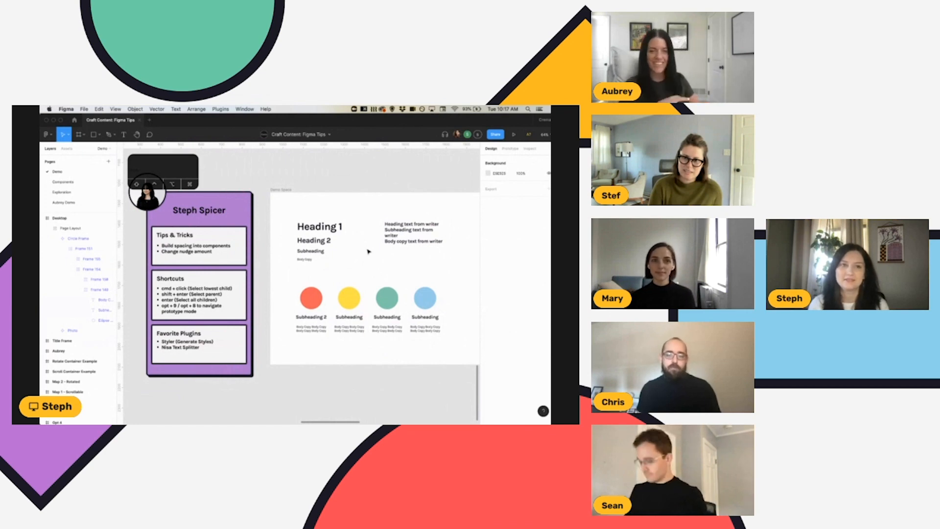
Alternate between the component assets and the layer list, opening and closing the team libraries in between.
key(alt+2)
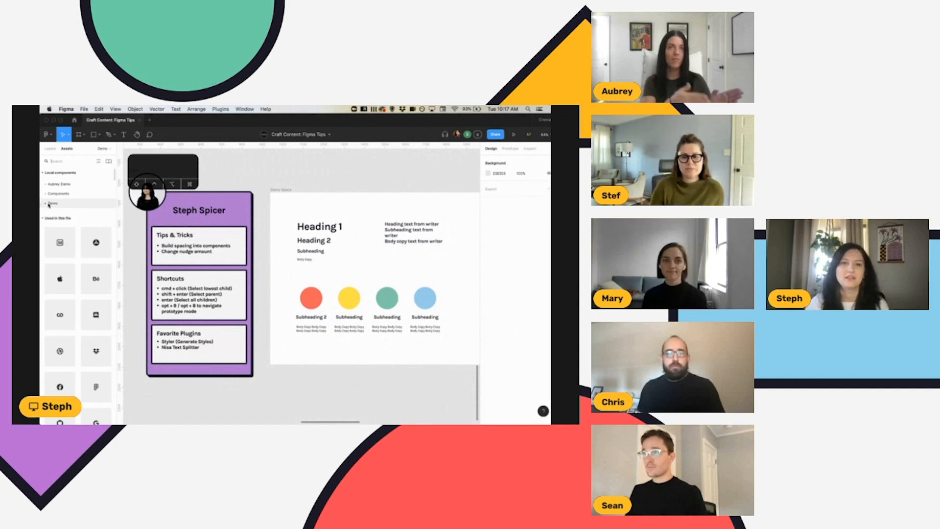
key(alt+1)
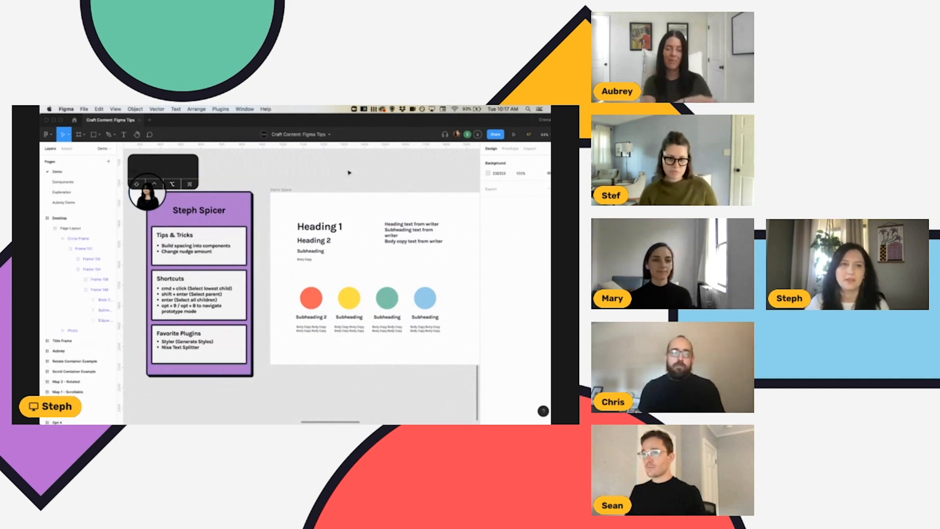
key(alt+3)
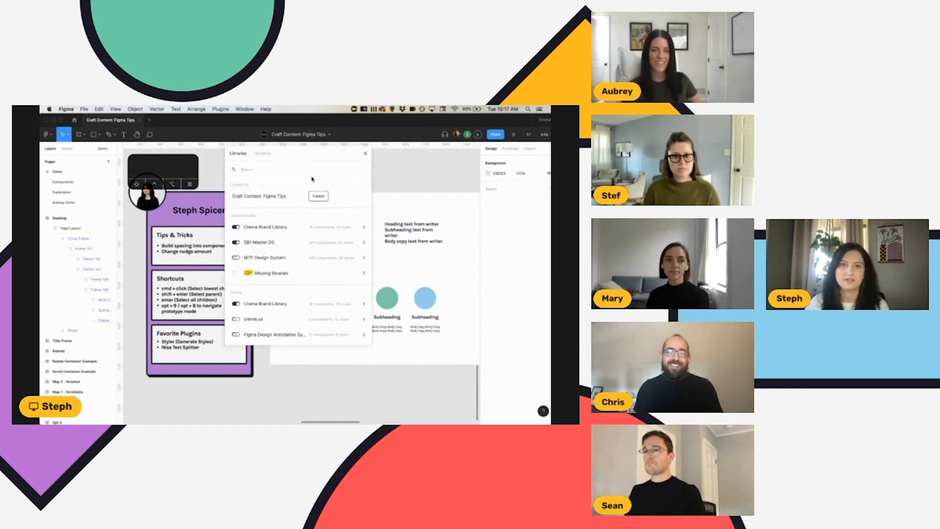
click(365, 154)
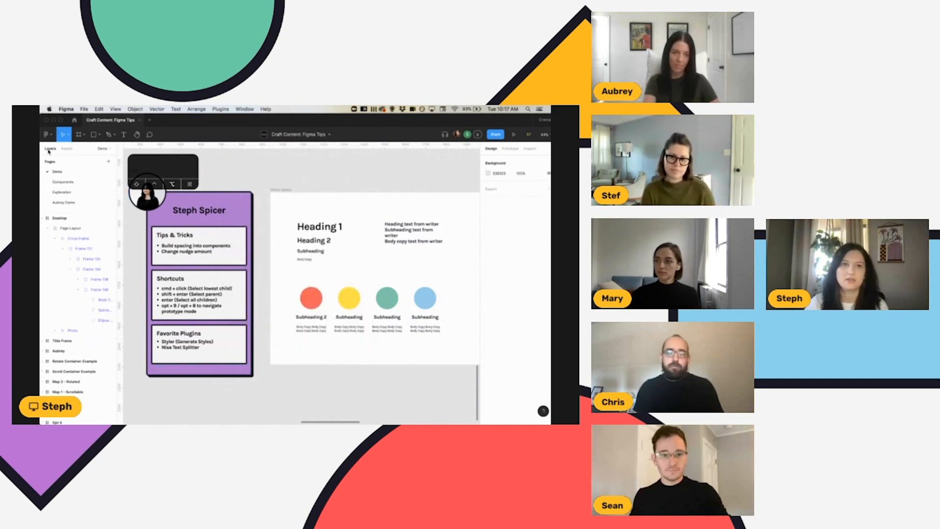
key(alt+2)
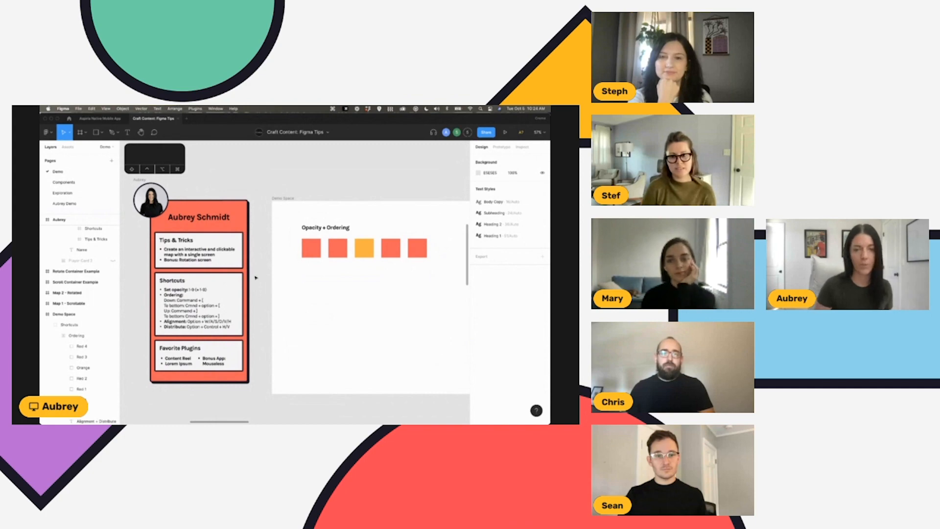
Select the Red 1 square under Opacity + Ordering and set its opacity to 10%, 30% and 55% in turn.
click(314, 246)
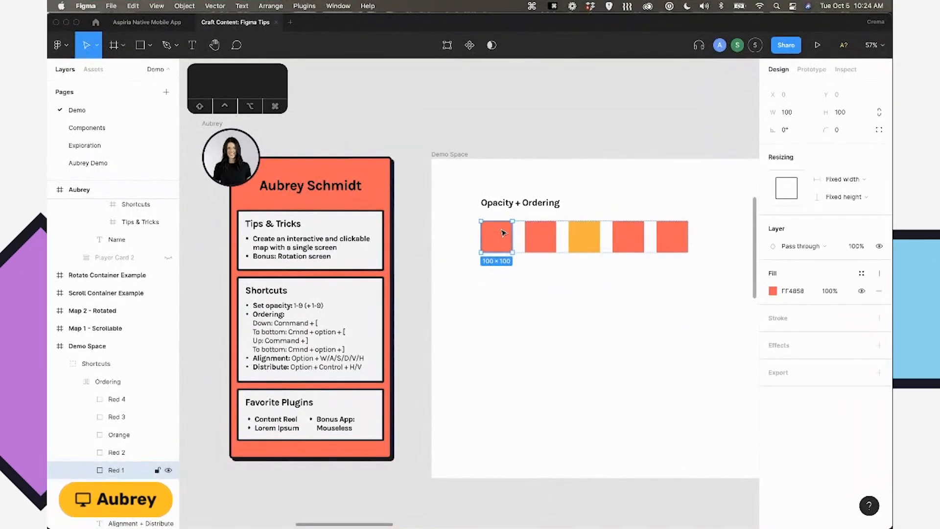
key(1)
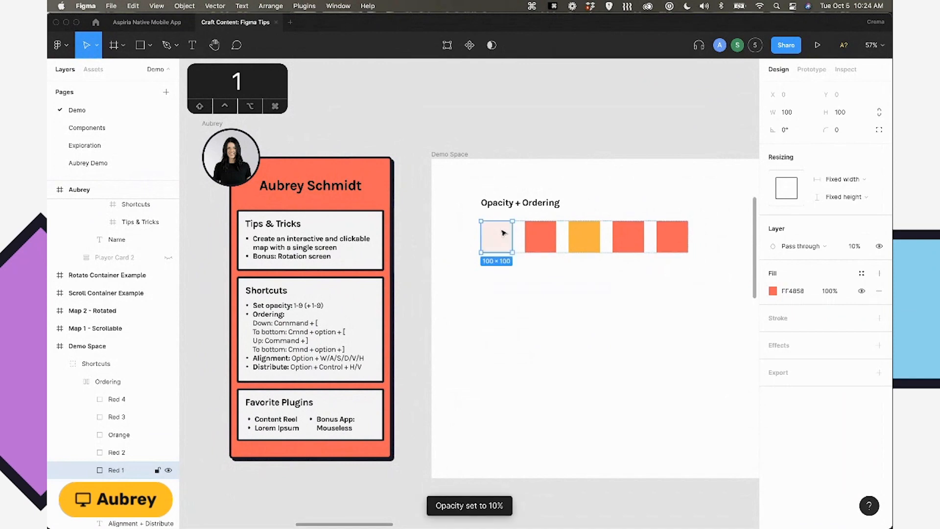
key(2)
key(3)
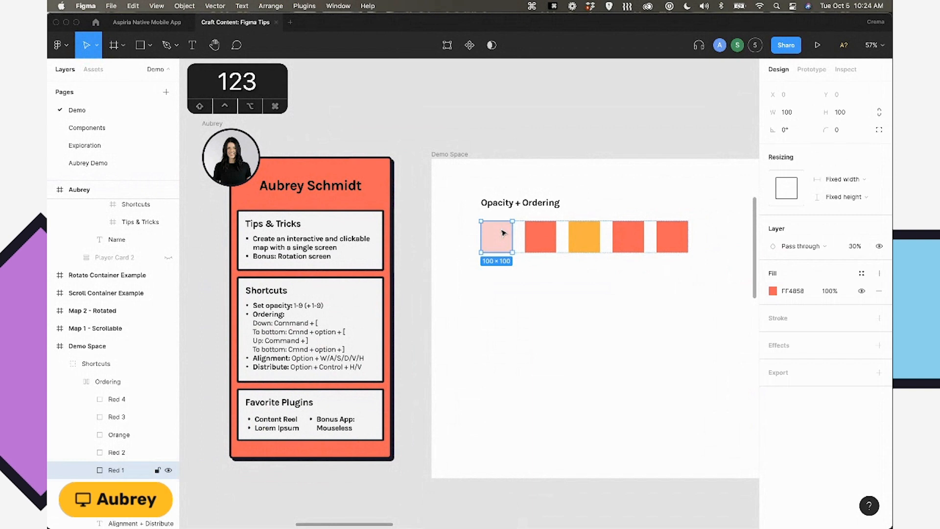
key(5)
key(5)
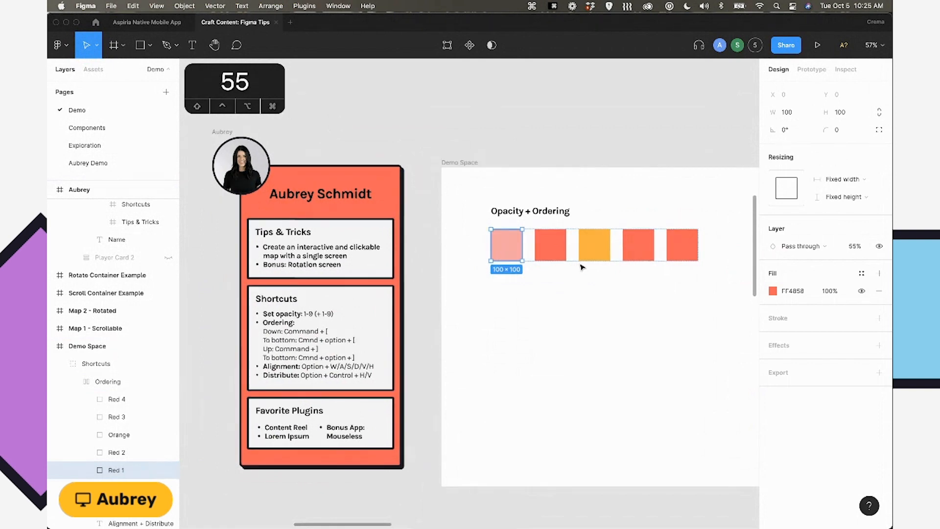
Set the Red 1 square's opacity to 0%, restore it to 100%, and clear the selection.
key(0)
key(0)
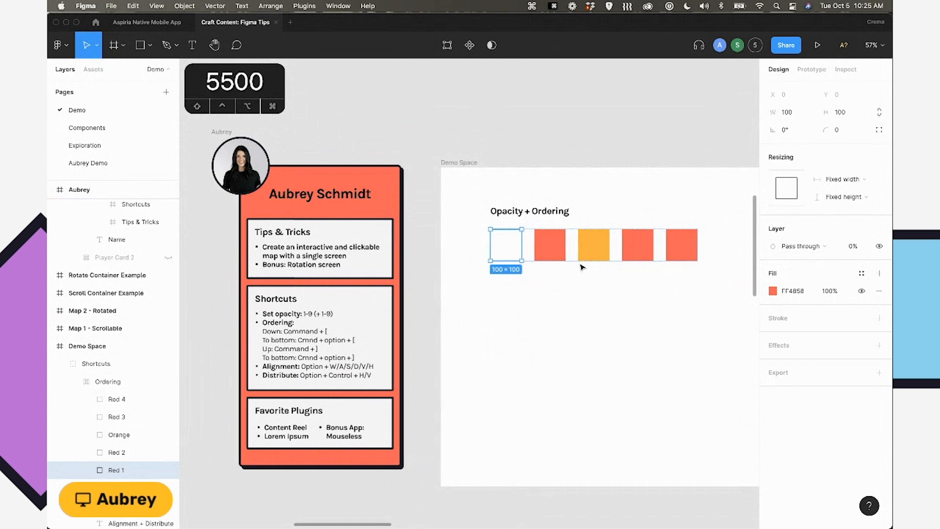
scroll(583, 266, right, 3)
scroll(583, 266, up, 1)
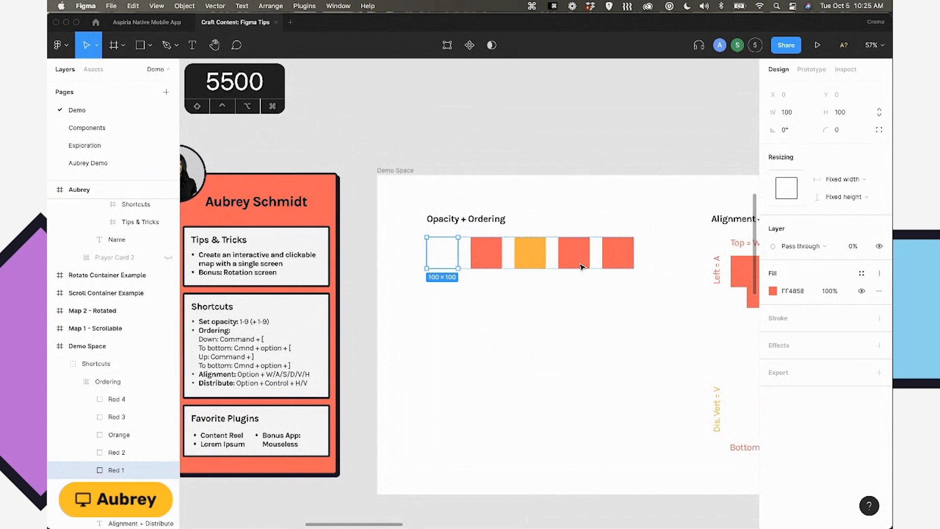
key(0)
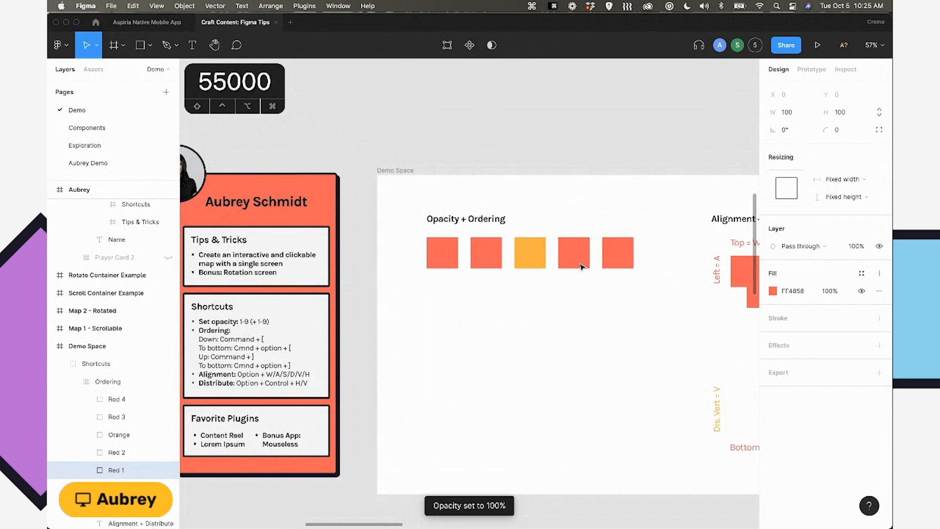
click(553, 215)
scroll(553, 216, right, 3)
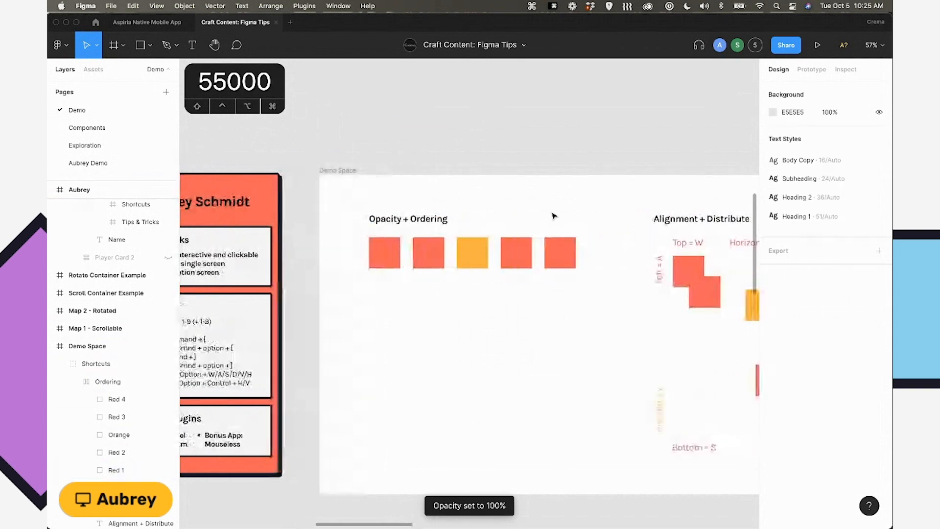
scroll(554, 216, left, 5)
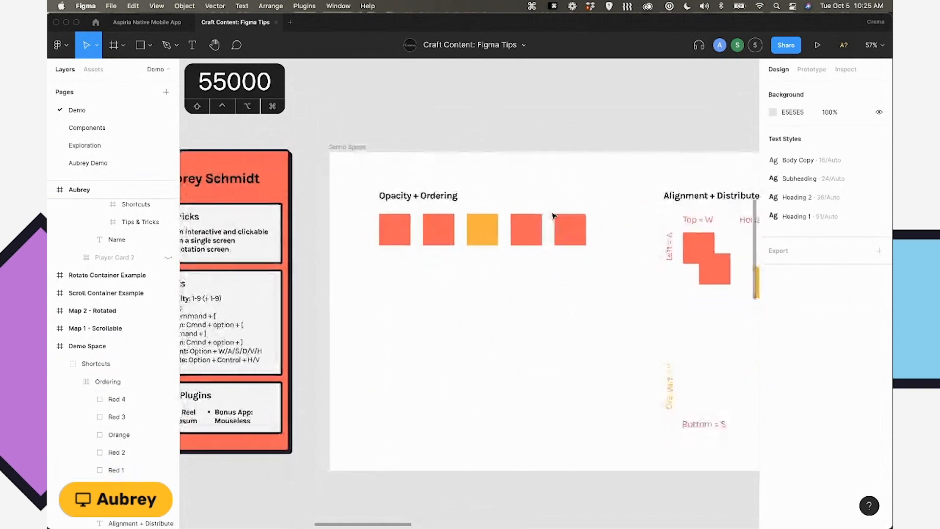
Select the Ordering frame, select all its child squares, and move the selection back up to the Shortcuts group.
scroll(554, 216, right, 1)
click(563, 232)
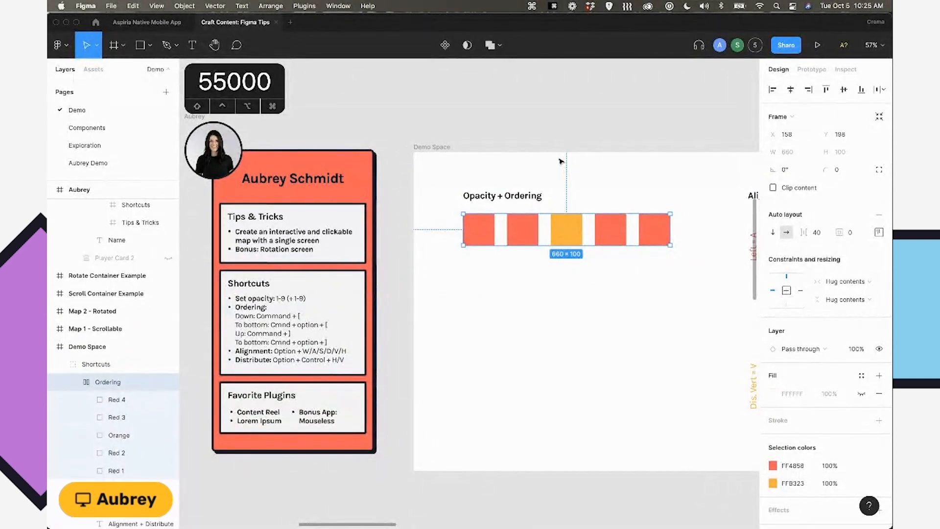
key(Return)
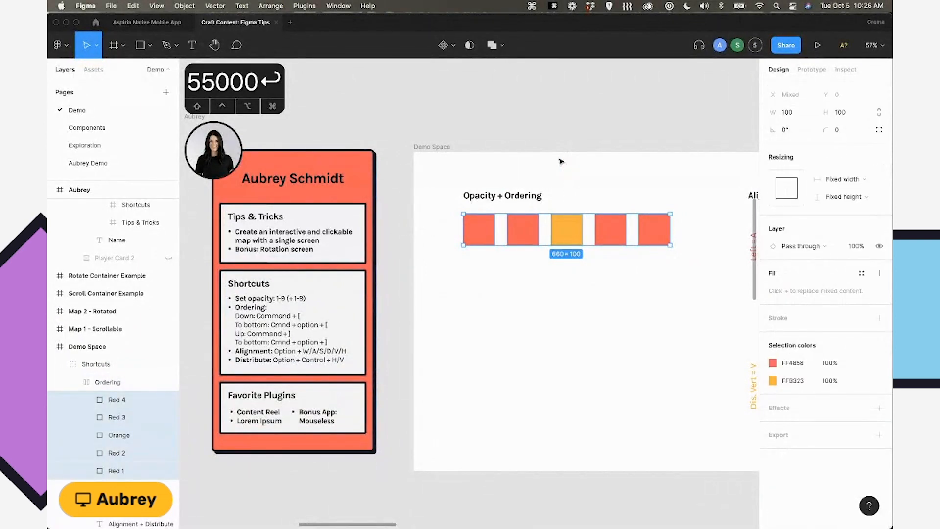
key(shift+Return)
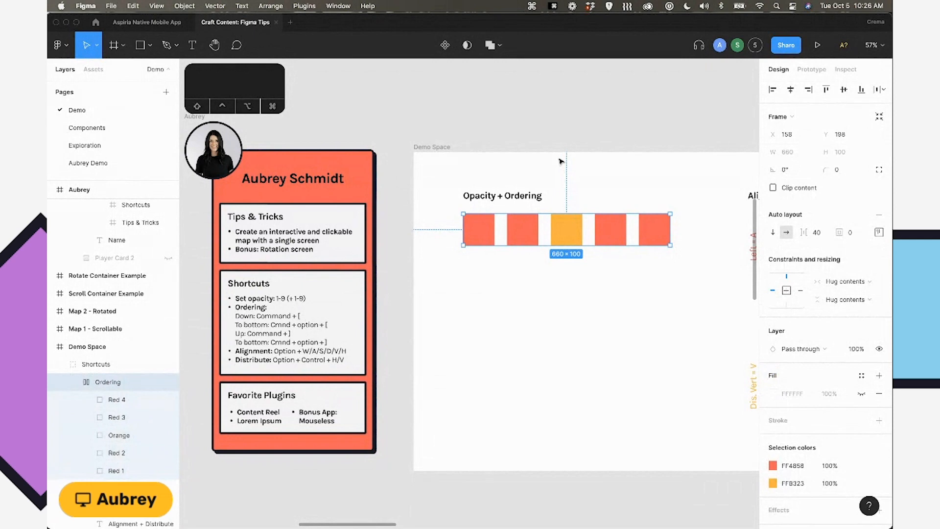
key(shift+Return)
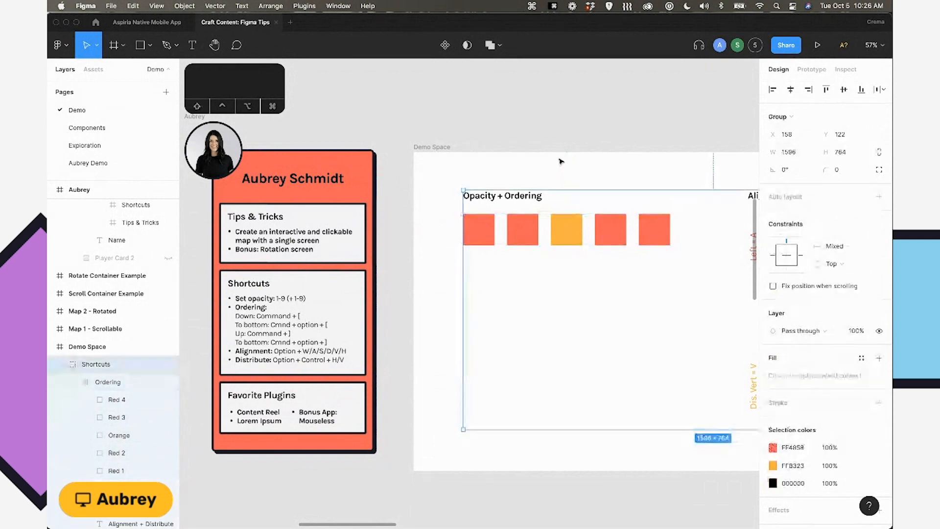
Select Red 4 and cycle the selection forward and backward through the sibling squares, finishing on Red 1.
click(105, 401)
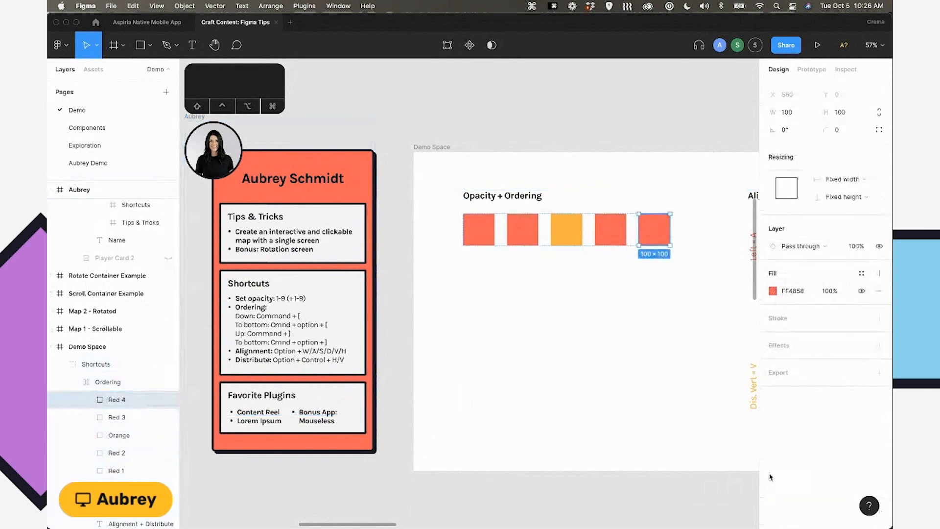
key(Tab)
key(Tab)
key(Tab)
key(Tab)
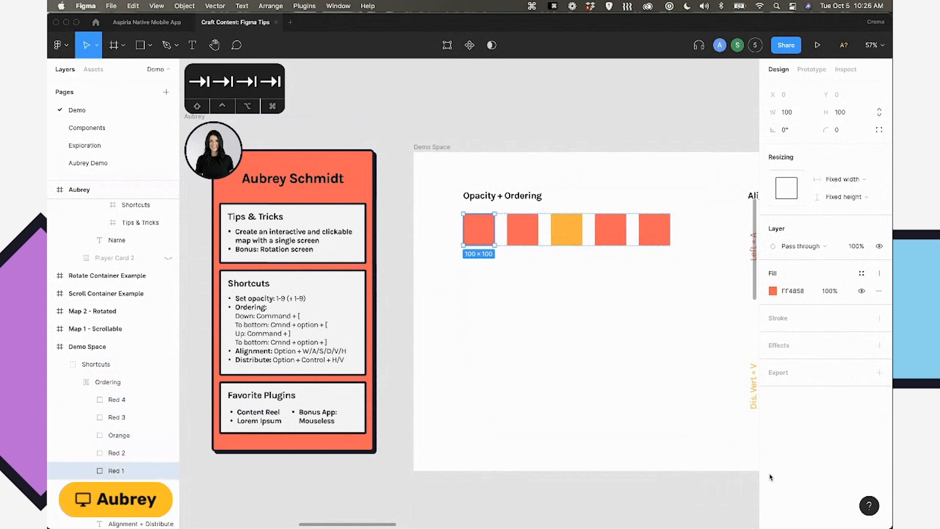
key(shift+Tab)
key(shift+Tab)
key(shift+Tab)
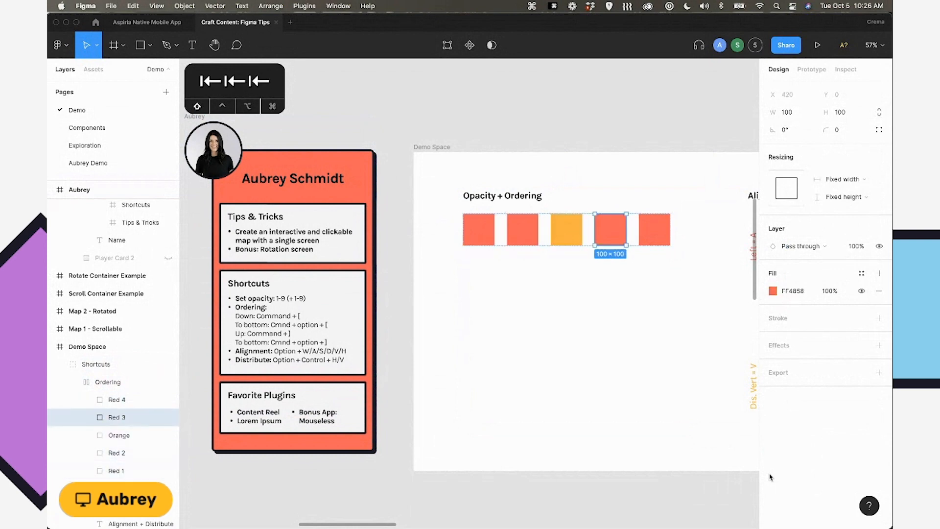
key(Tab)
key(Tab)
key(Tab)
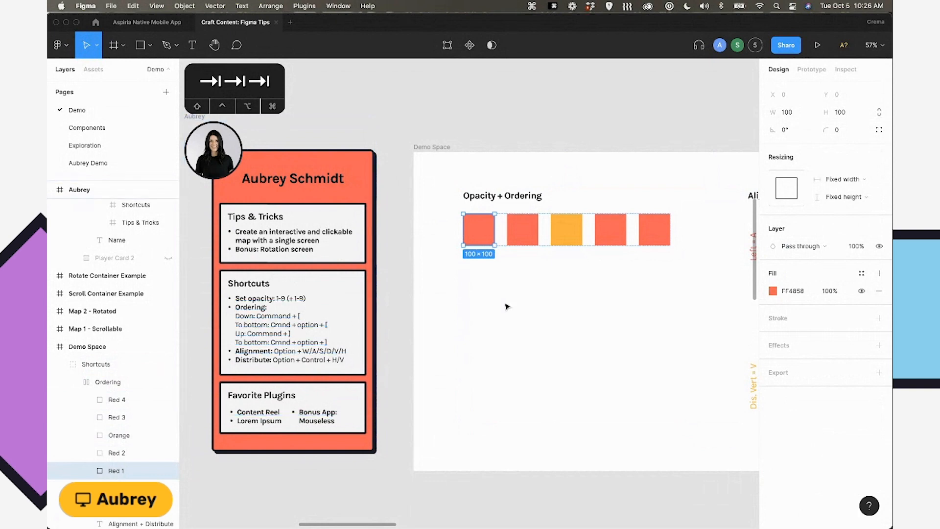
Select the orange square, send it one position backward, and bring it one position forward again.
click(567, 234)
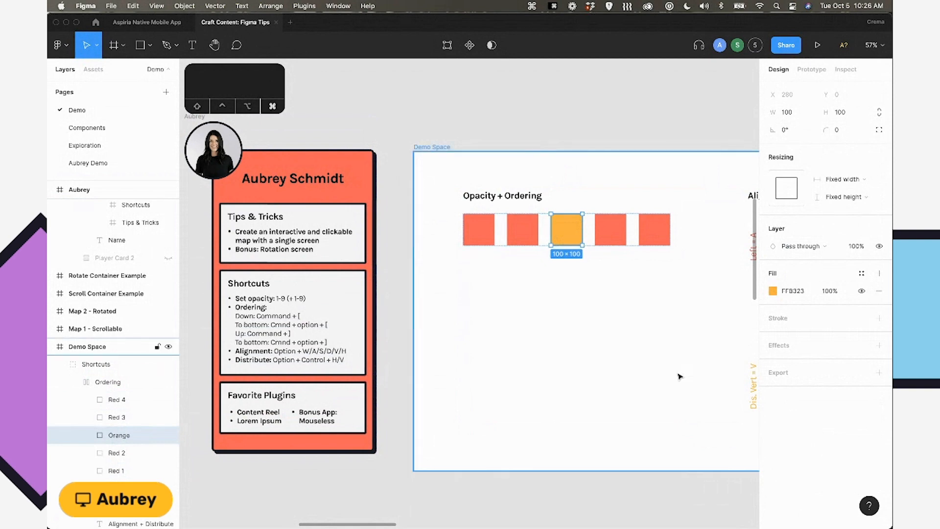
key(super+bracketleft)
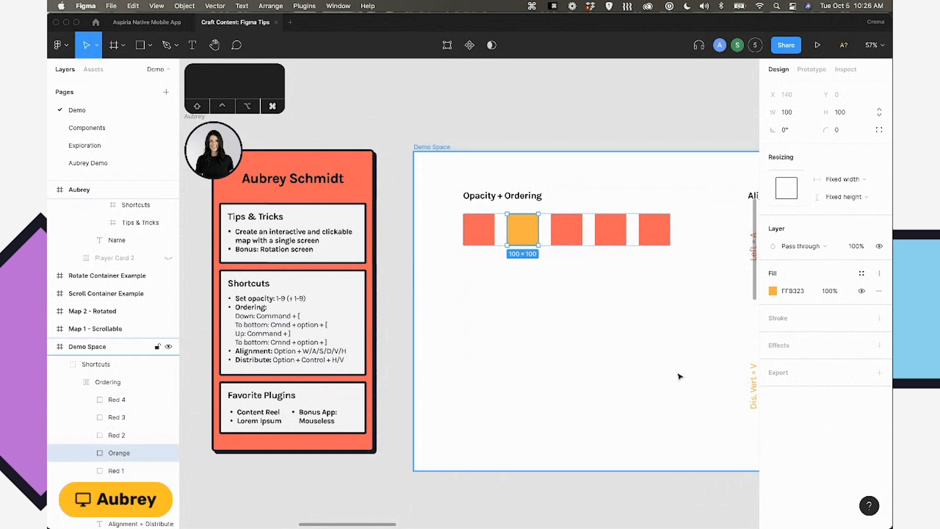
key(super+bracketright)
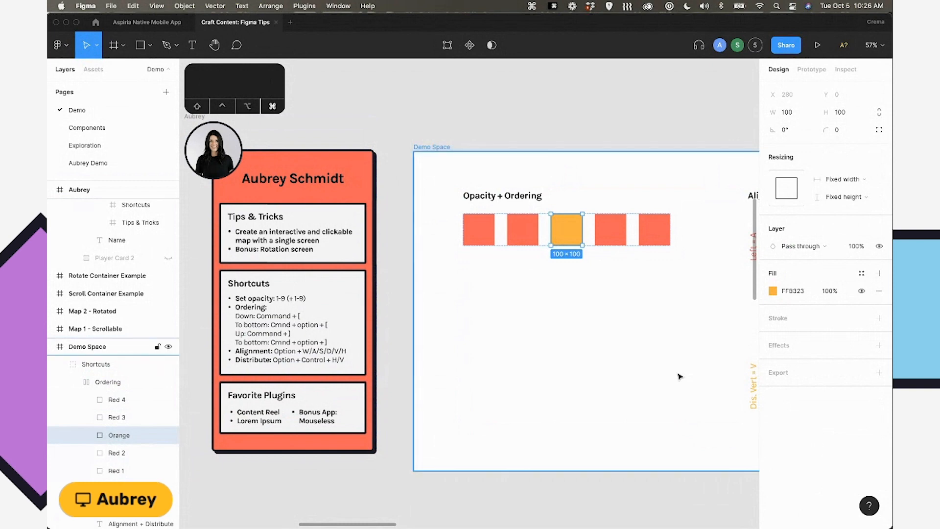
Bring the orange square to the front of the Ordering frame, and send it all the way to the back.
key(alt)
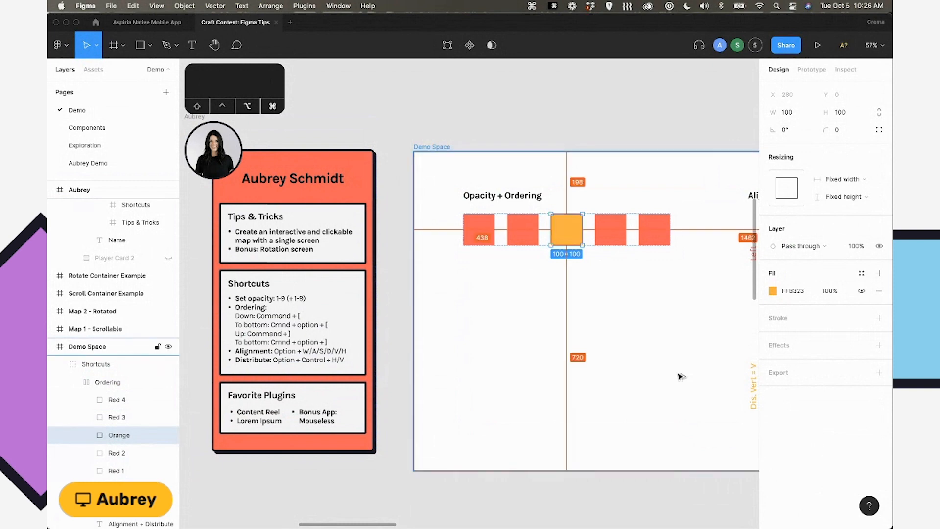
key(alt+super+bracketright)
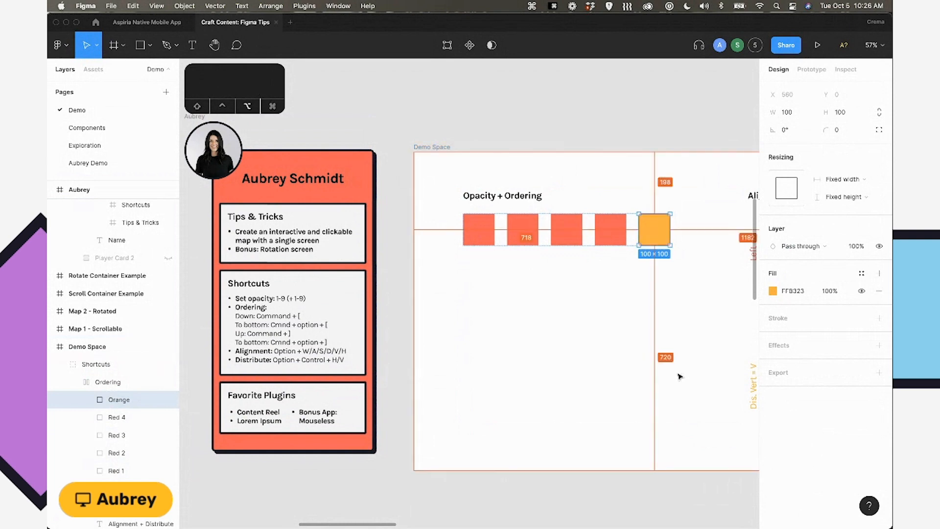
key(alt+super+bracketleft)
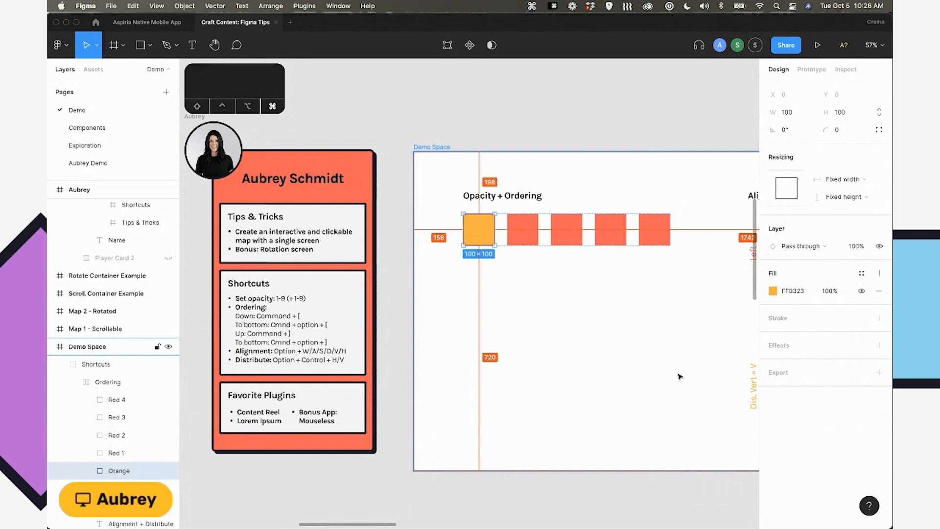
Step the orange square forward and backward among the red squares, and bring it to the front of the row.
key(super+bracketright)
key(super+bracketright)
key(super+bracketleft)
key(super+bracketright)
key(alt+super+bracketright)
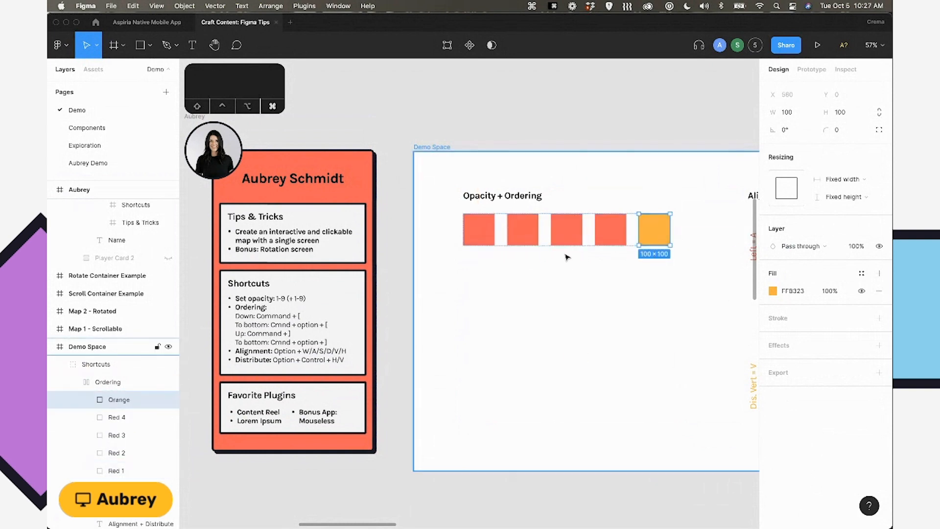
Shift the orange square back to the middle position, between Red 2 and Red 3.
key(super+bracketleft)
key(super+bracketleft)
key(super+bracketleft)
key(super+bracketright)
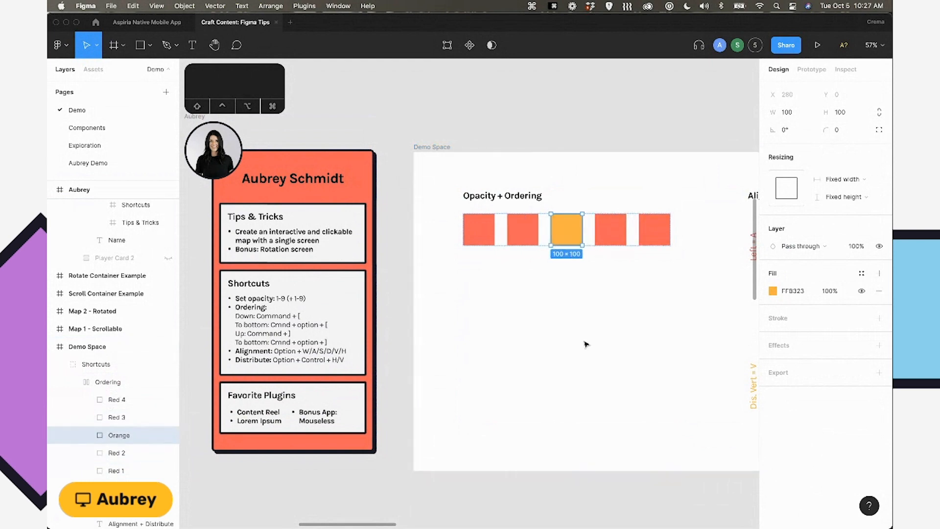
Deselect the orange square in the Ordering row and select all five child squares of the Alignment group.
click(586, 344)
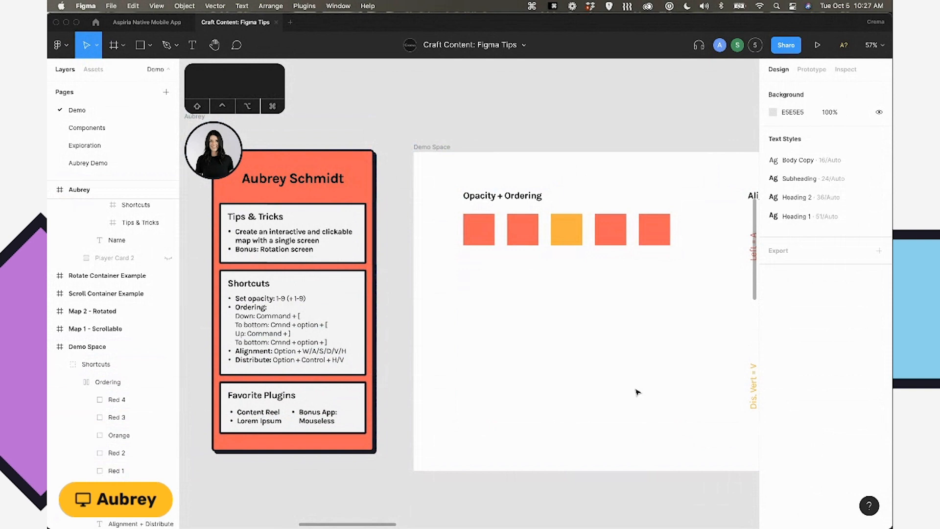
scroll(565, 325, right, 5)
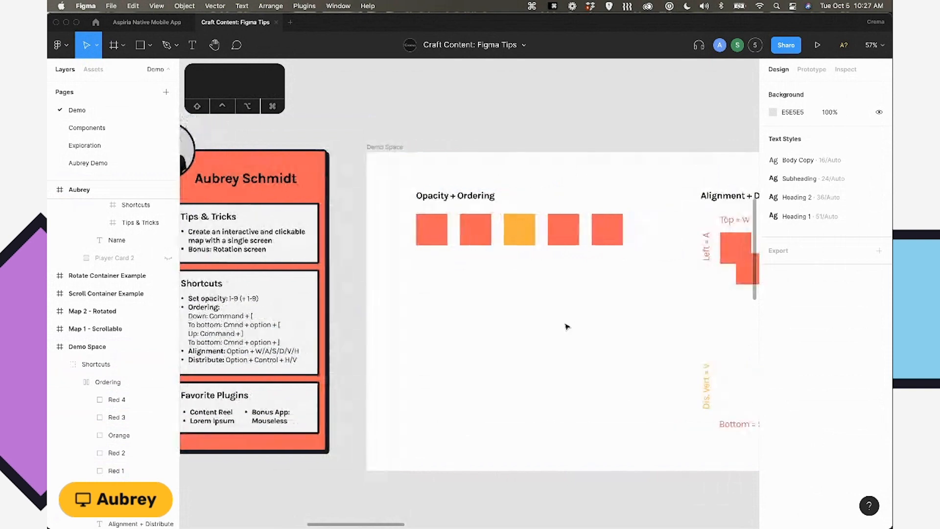
scroll(565, 326, right, 15)
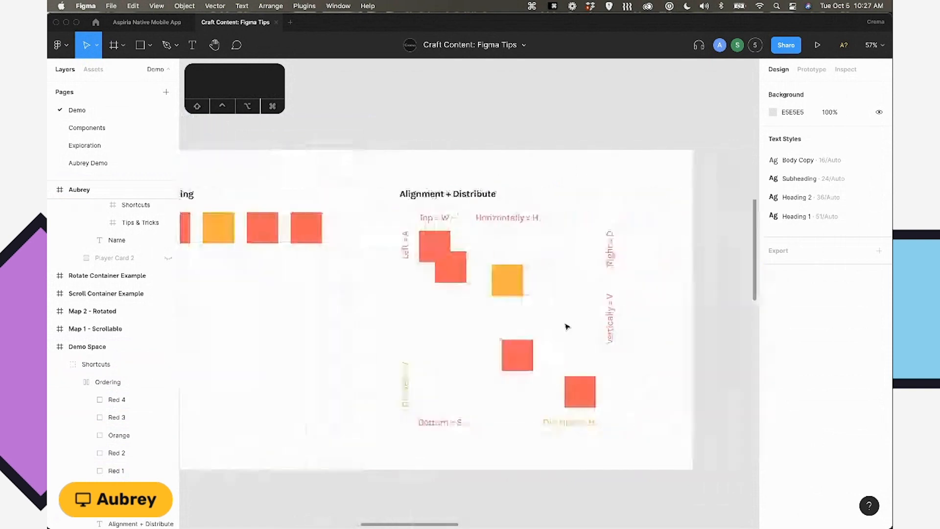
scroll(565, 325, up, 5)
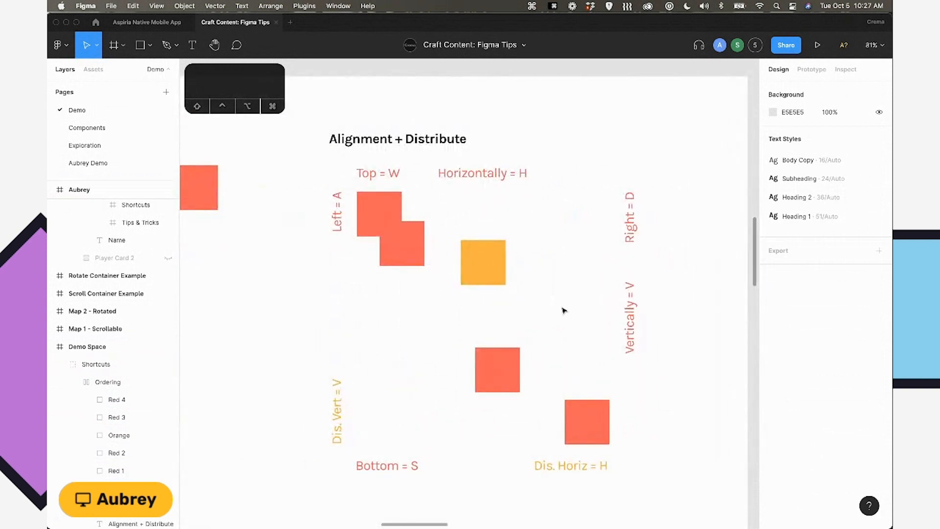
click(490, 259)
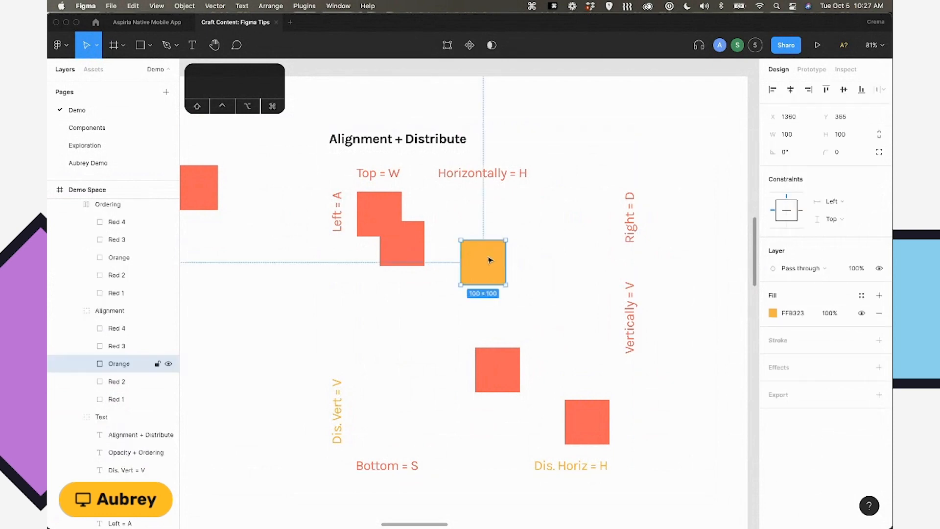
click(135, 312)
key(Return)
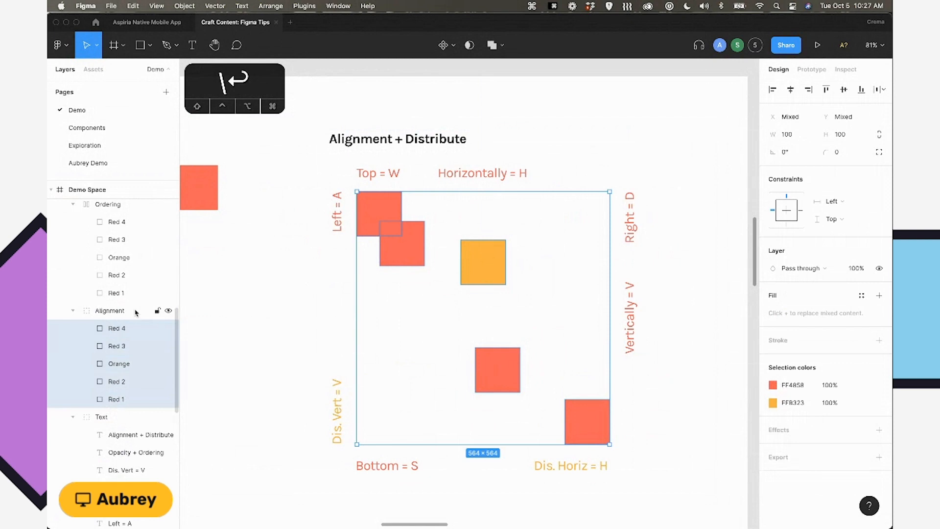
Distribute the five selected squares of the Alignment group with equal spacing both horizontally and vertically.
key(alt)
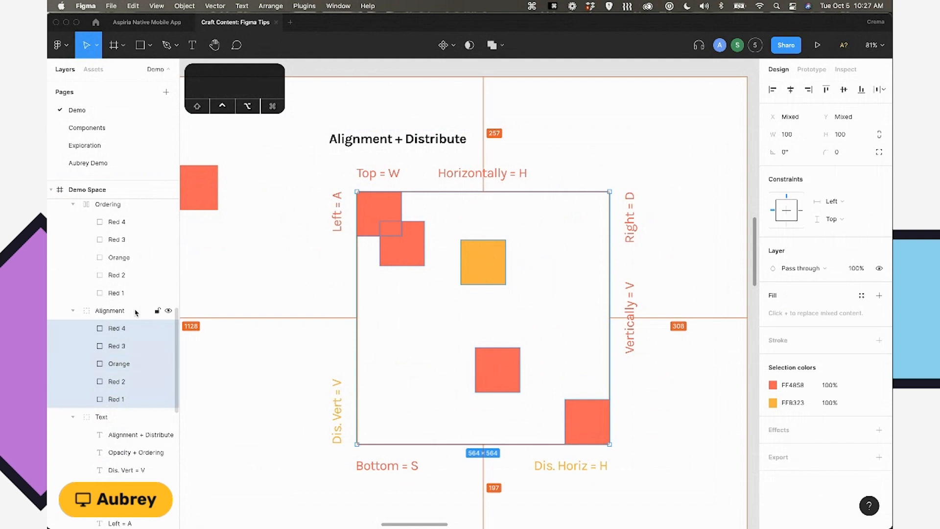
key(ctrl+alt+h)
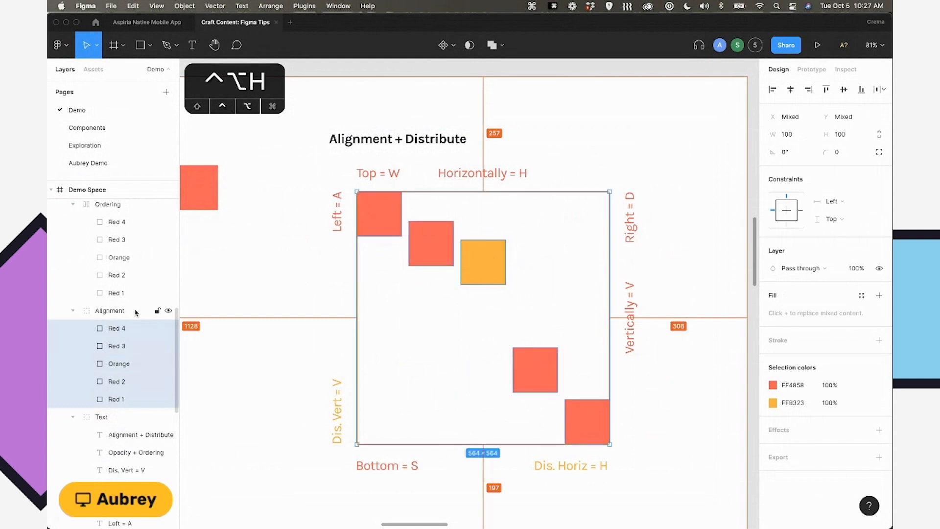
key(ctrl+alt+v)
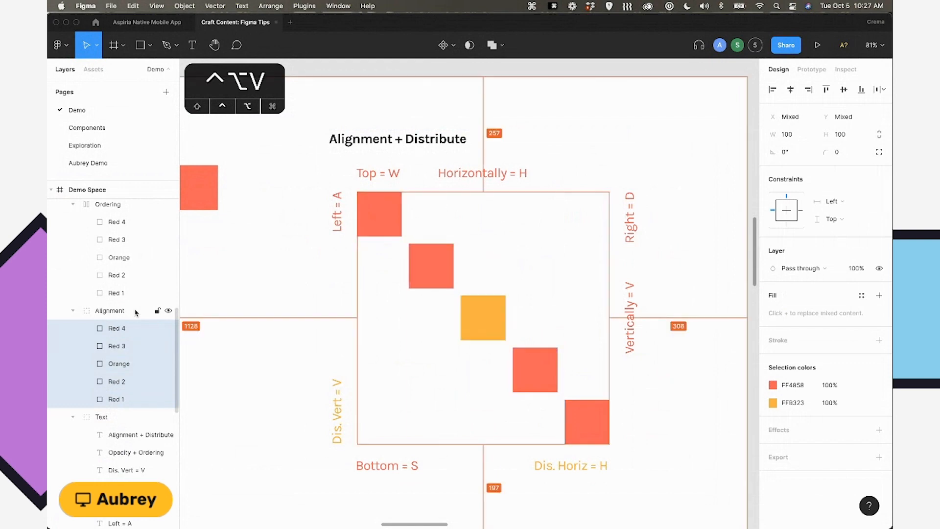
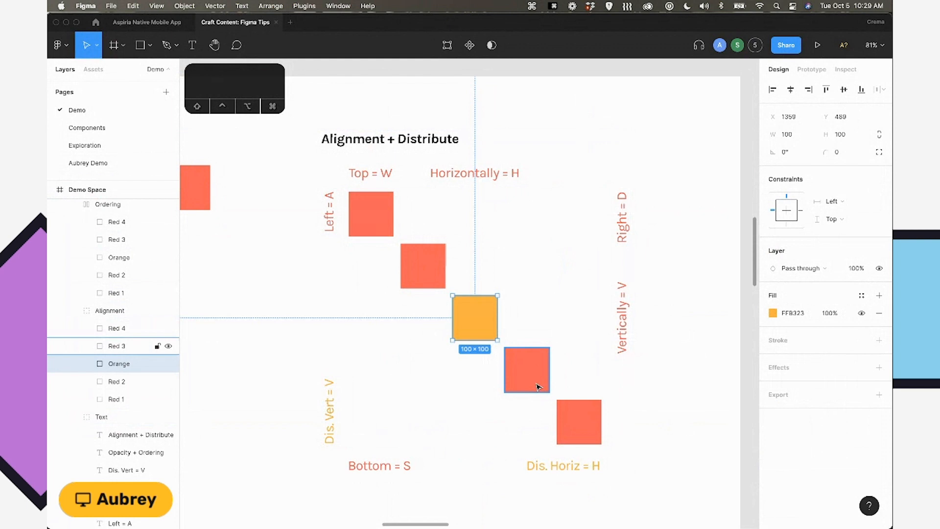
Align the orange square of the Alignment group left and back to horizontal centre, repeat both alignments, and deselect it.
key(alt)
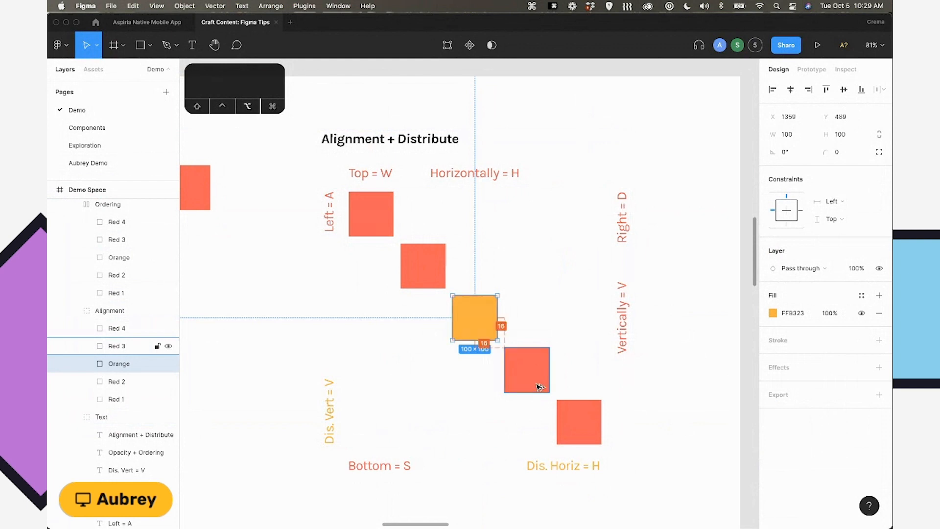
key(alt+a)
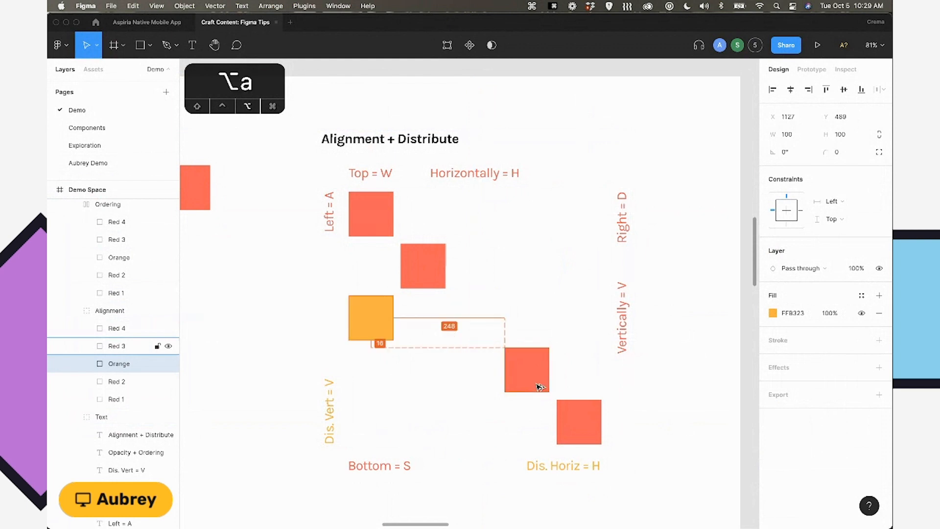
key(alt+h)
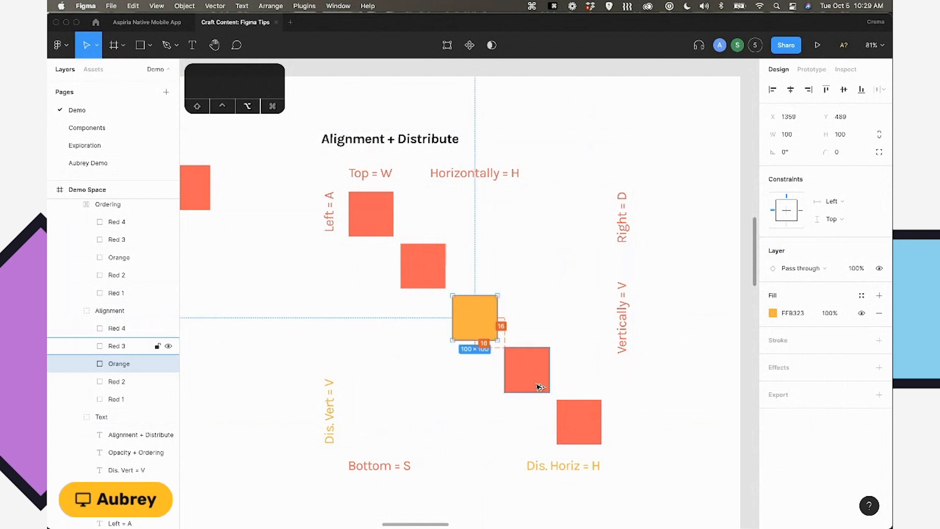
key(alt+a)
key(alt+h)
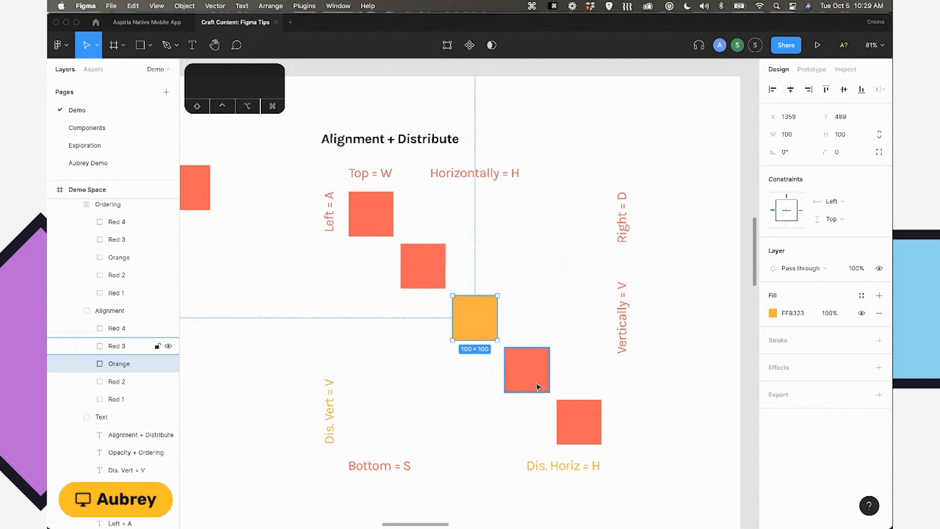
key(super)
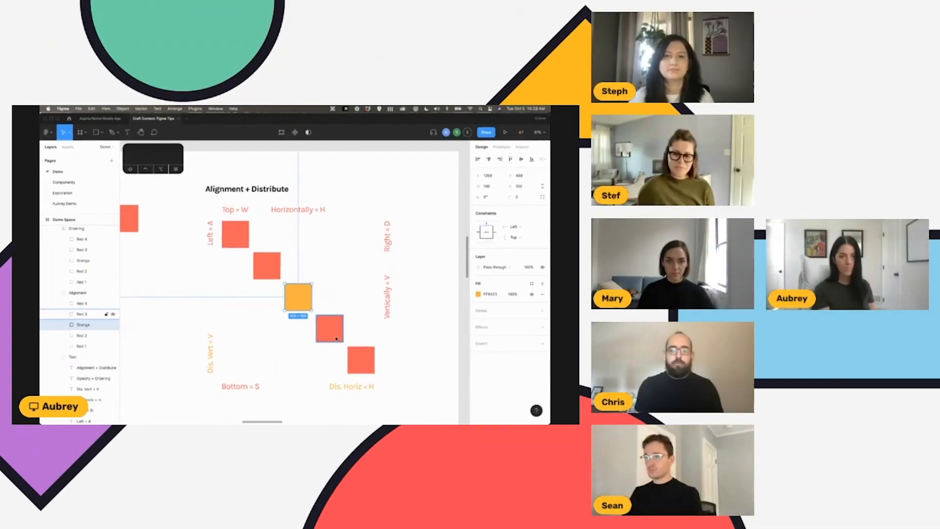
scroll(340, 253, down, 5)
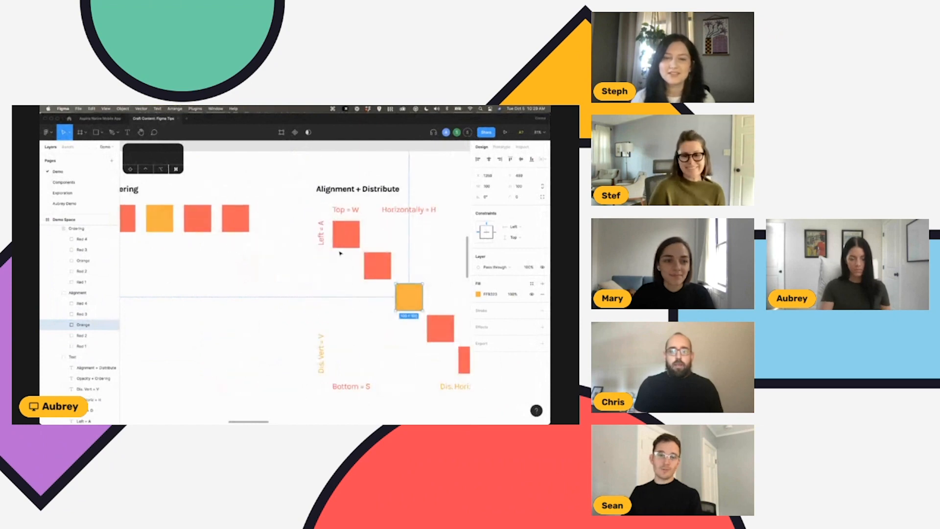
click(336, 168)
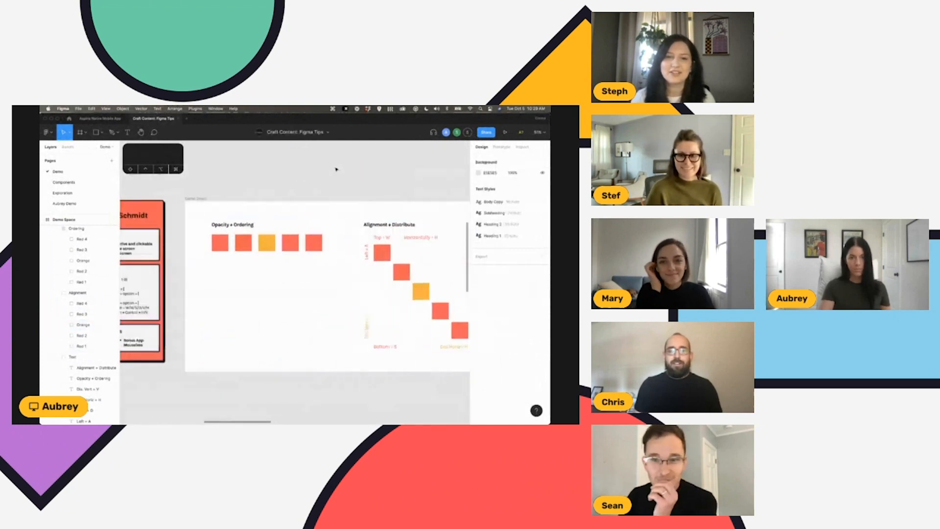
scroll(336, 168, right, 1)
scroll(336, 169, left, 1)
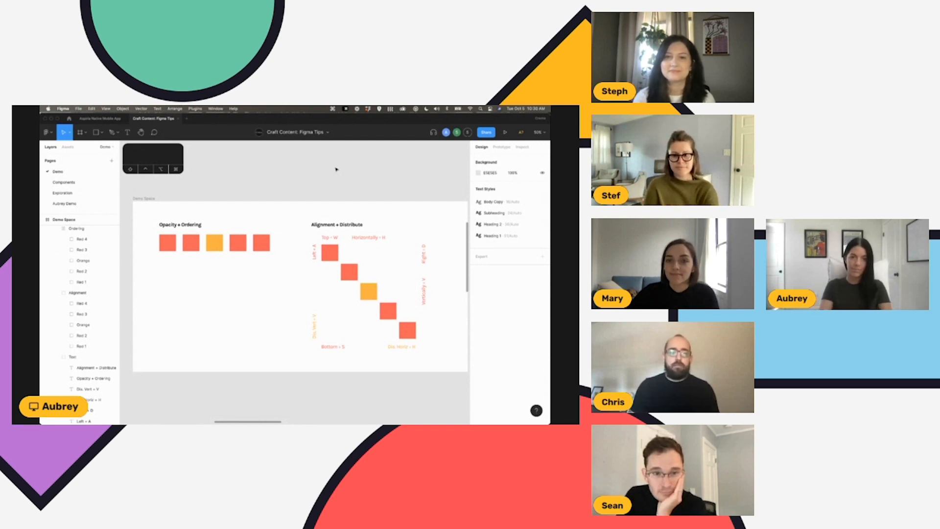
scroll(335, 161, left, 5)
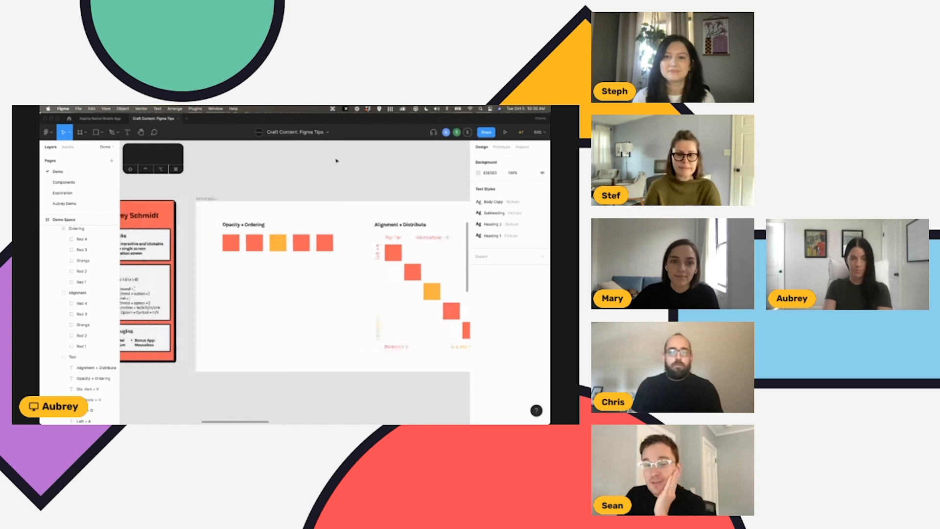
scroll(337, 161, right, 4)
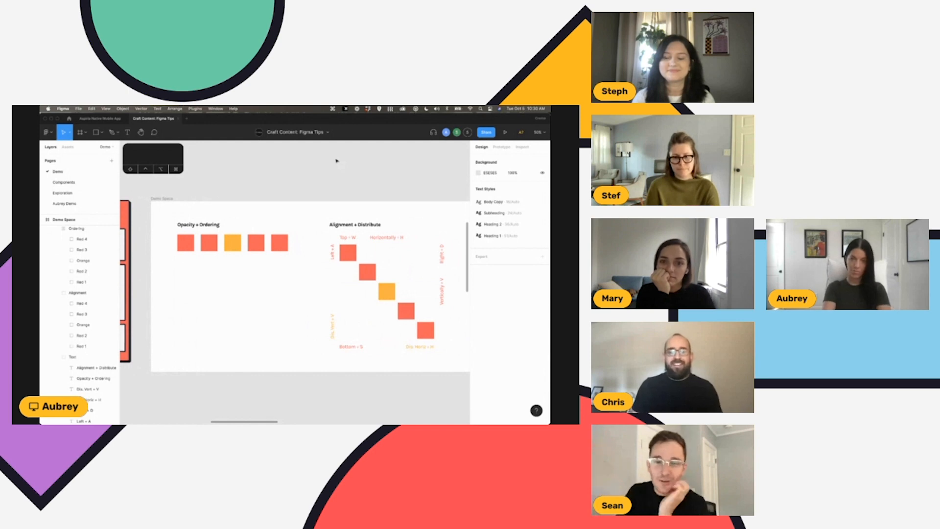
scroll(336, 161, left, 1)
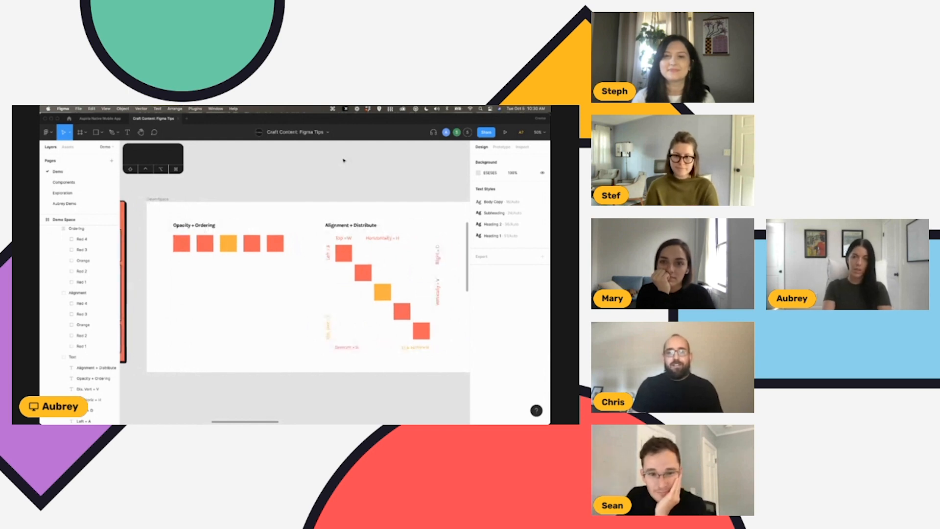
scroll(345, 160, left, 1)
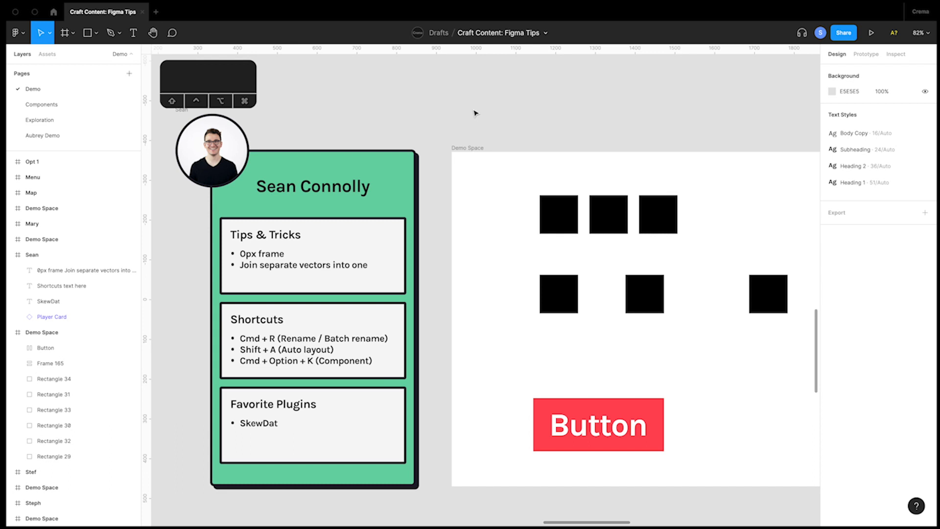
Select the first black square in the upper row of the Demo Space frame and rename its layer as Layer.
key(space)
drag(475, 113, 461, 91)
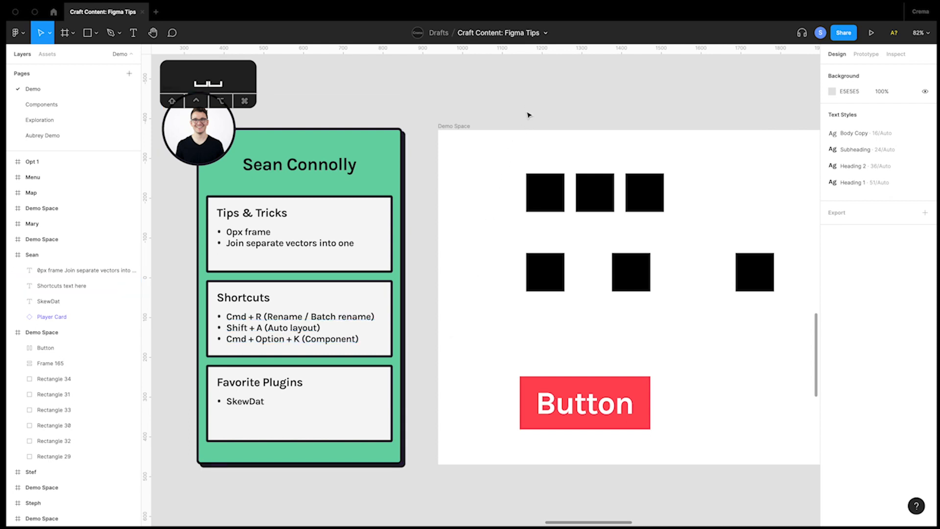
drag(535, 137, 516, 129)
click(522, 188)
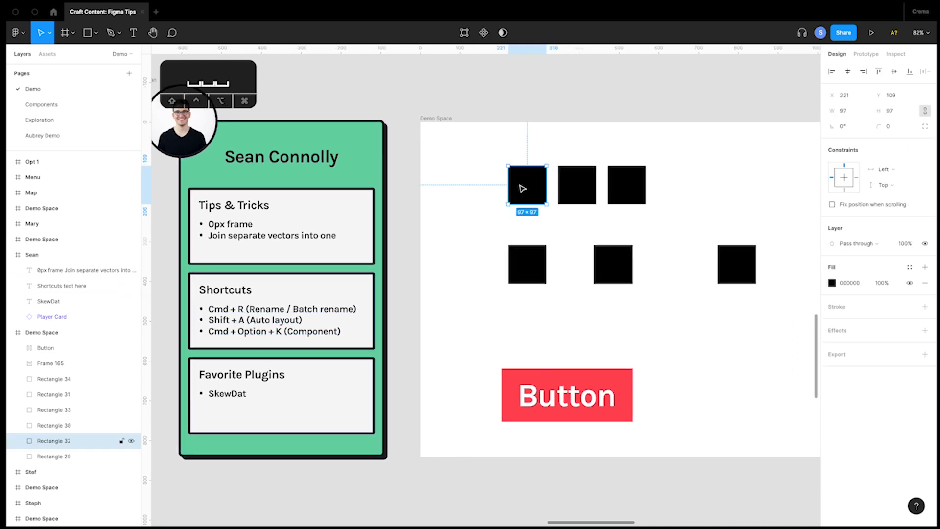
double_click(53, 442)
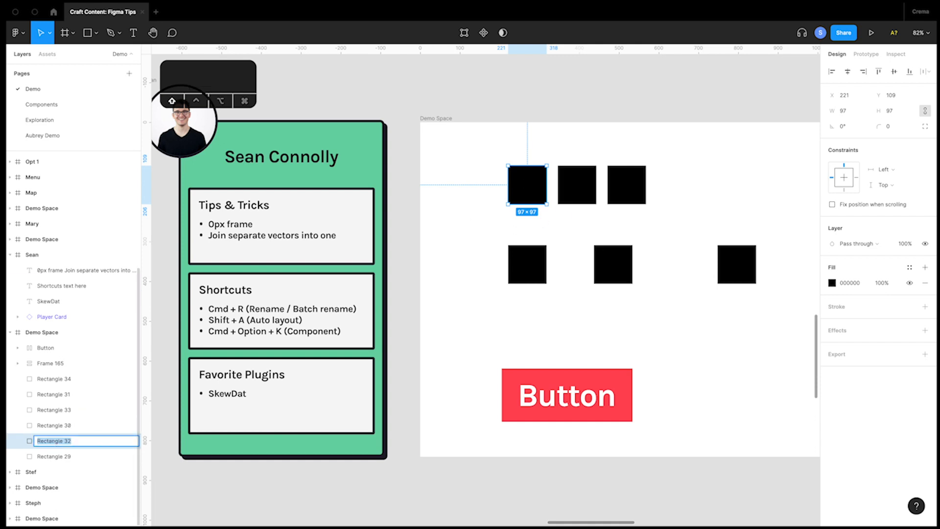
text(Layer)
key(super+Return)
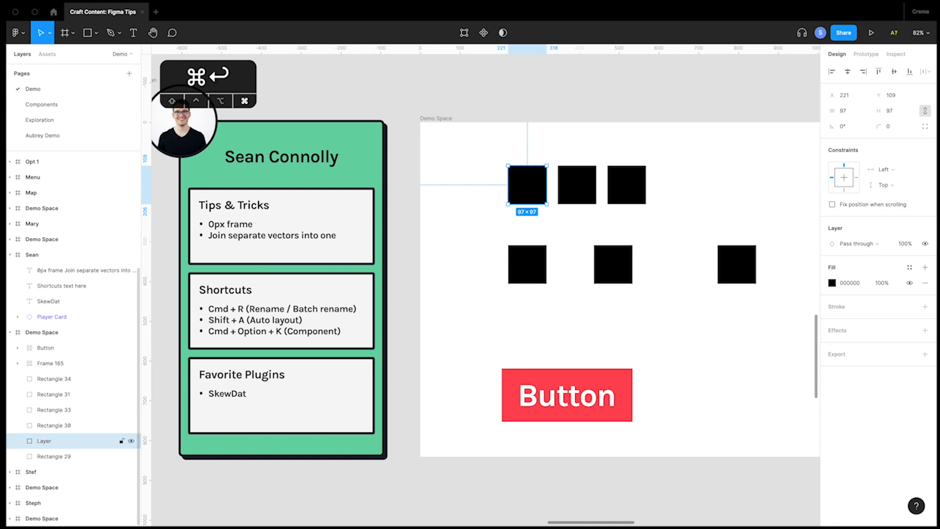
Deselect and reselect the first upper-row square, and rename its layer as Rectangle.
click(477, 165)
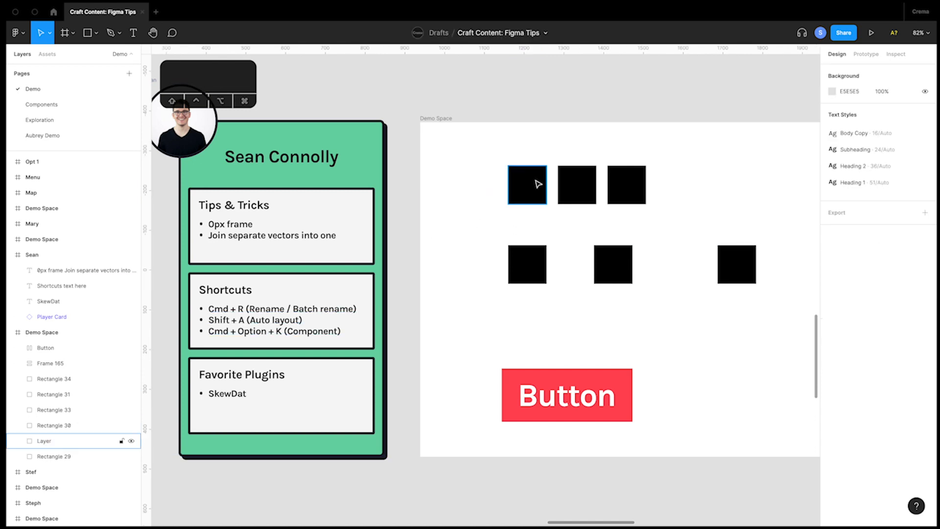
click(538, 183)
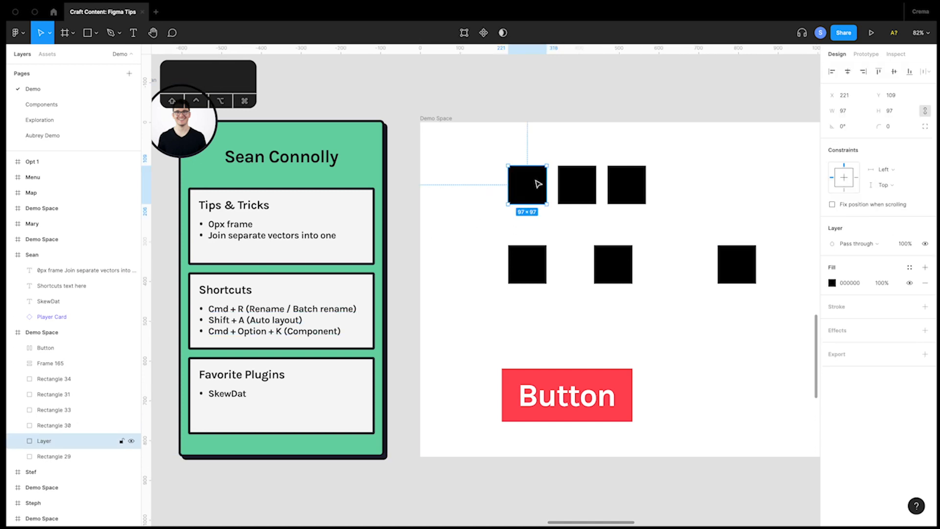
key(super+r)
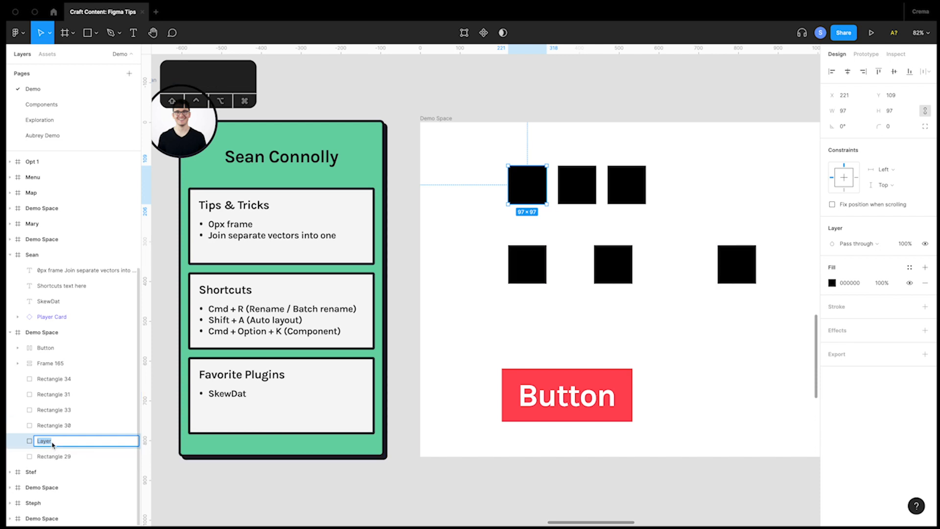
text(Rect)
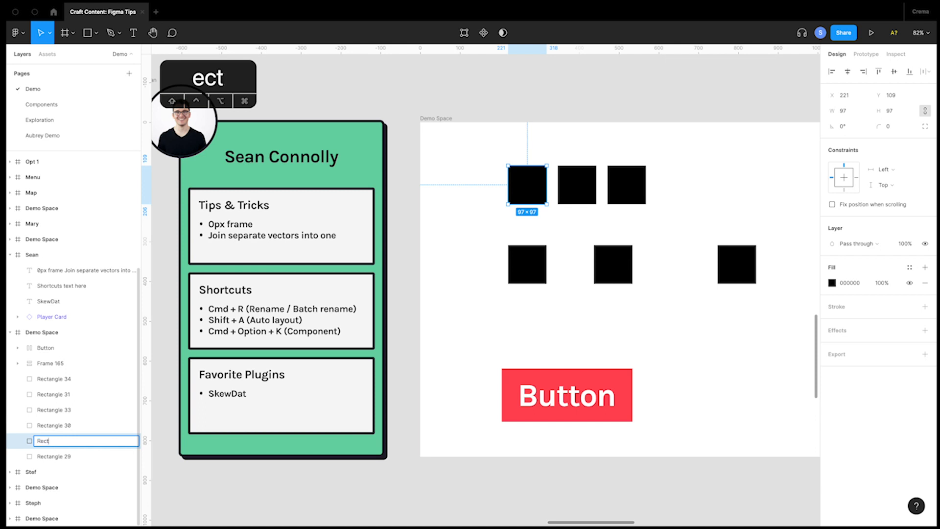
text(angle)
key(super+Return)
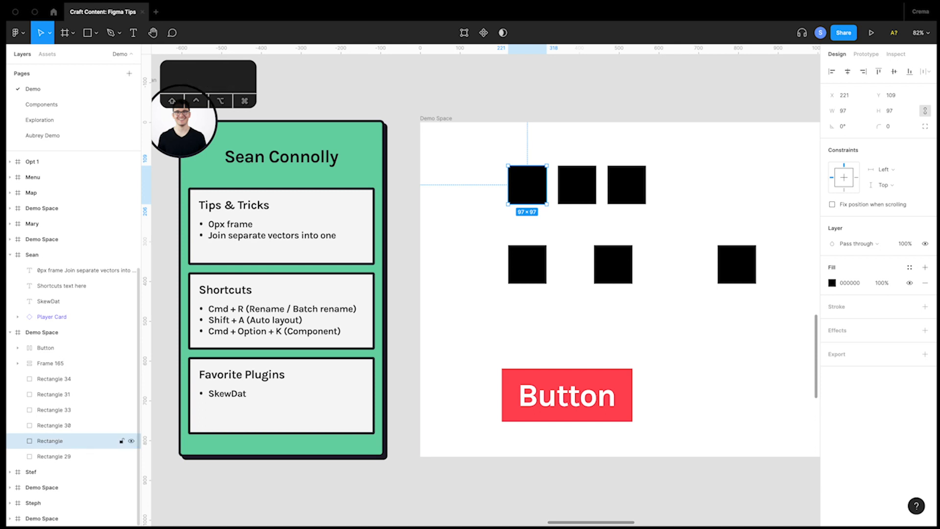
Batch-rename the three upper-row squares as "New Layer" followed by an ascending number starting from 1.
drag(478, 142, 685, 215)
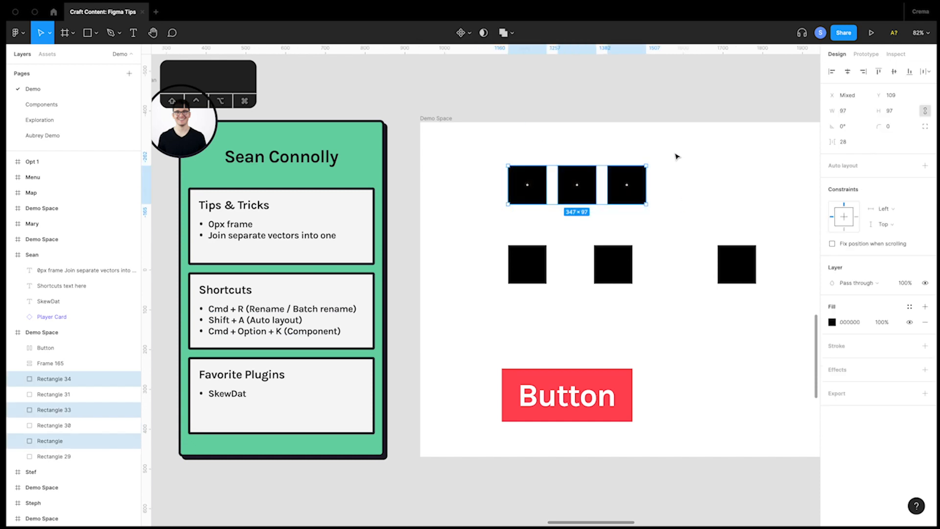
drag(486, 150, 697, 221)
key(super+r)
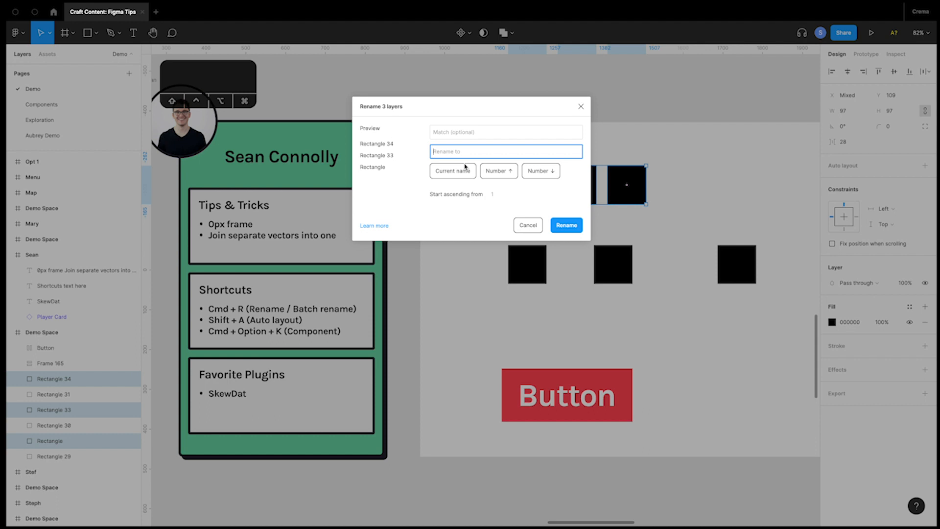
text(New Layer)
click(496, 171)
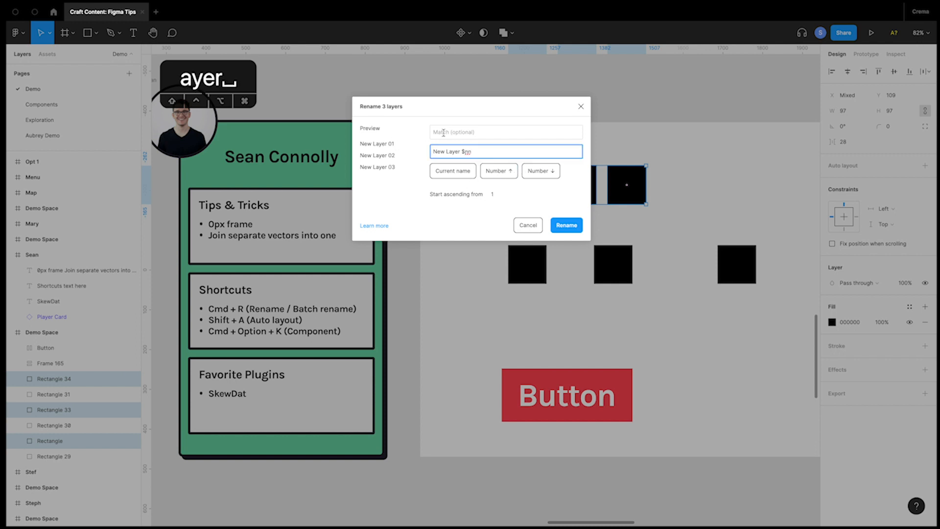
click(565, 226)
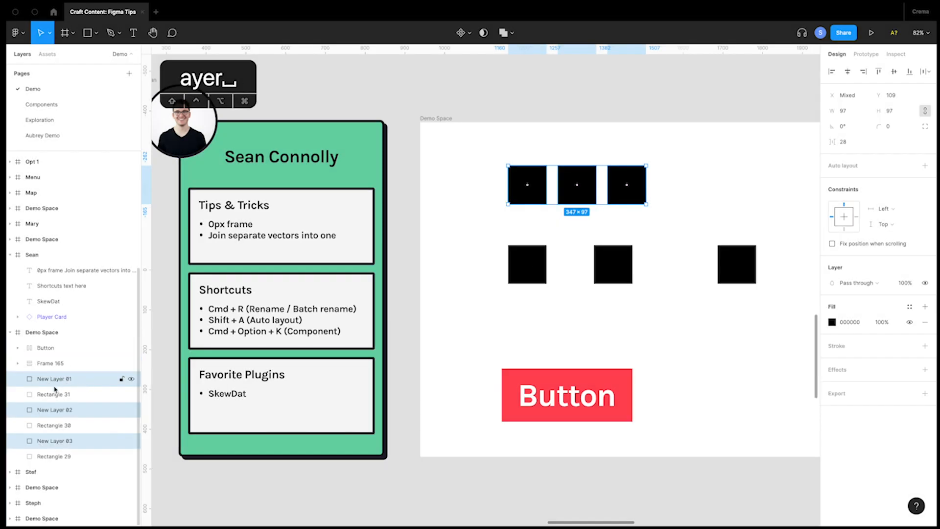
Bring the three New Layer squares to the front of the Demo Space frame's layer order and deselect them.
key(super+bracketright)
key(super+bracketright)
key(super+bracketright)
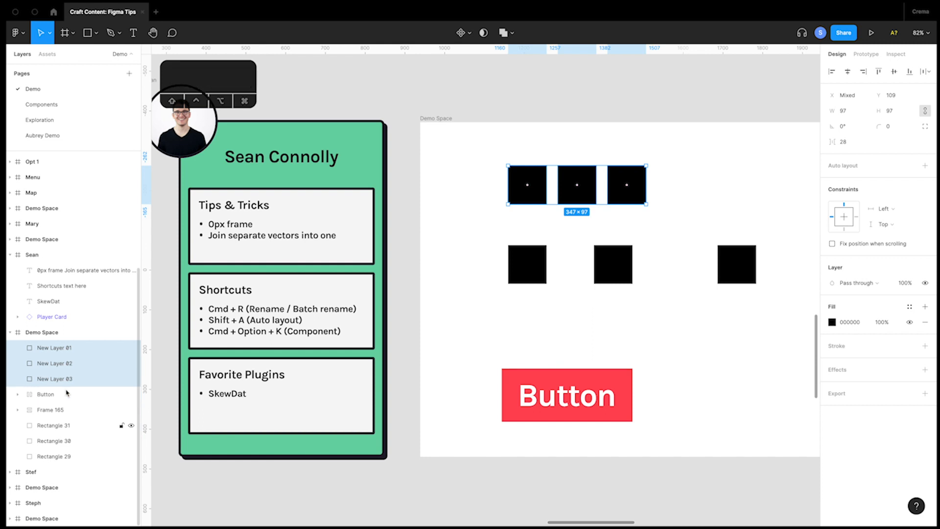
click(496, 320)
Apply auto layout to the three unevenly spaced squares of the lower row, undo it, and deselect them.
key(space)
drag(563, 305, 436, 330)
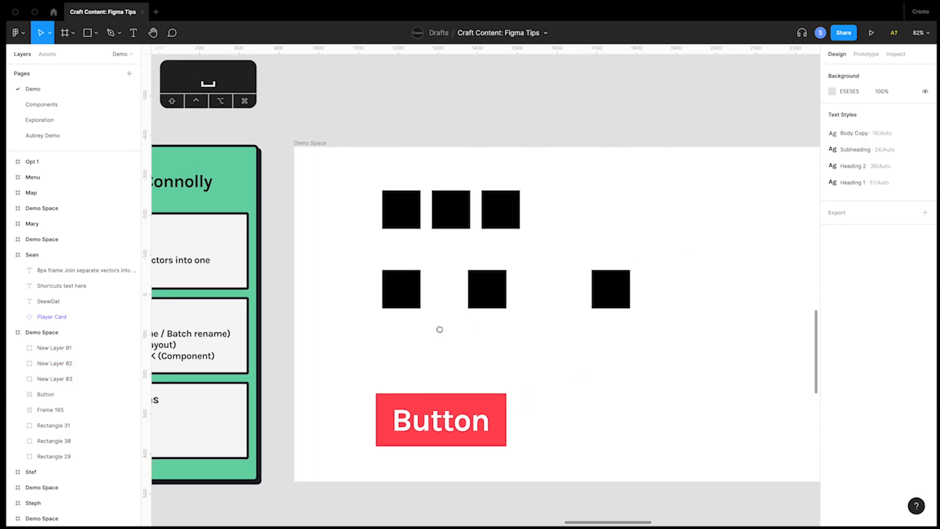
drag(360, 251, 462, 279)
drag(582, 318, 665, 343)
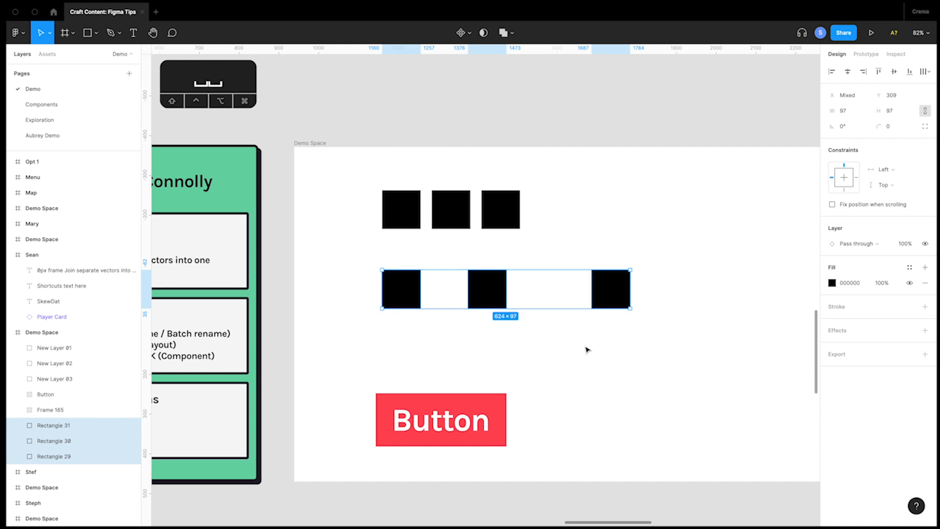
key(space)
drag(428, 354, 495, 346)
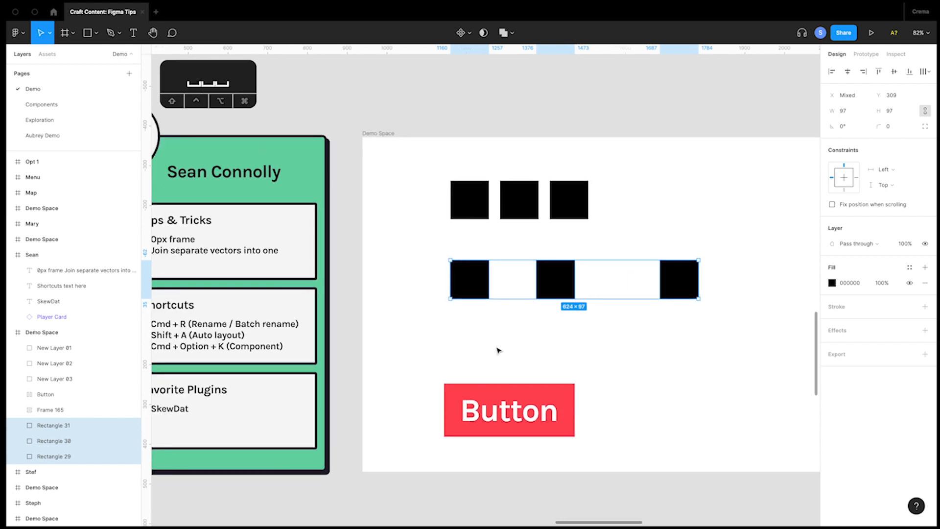
key(shift)
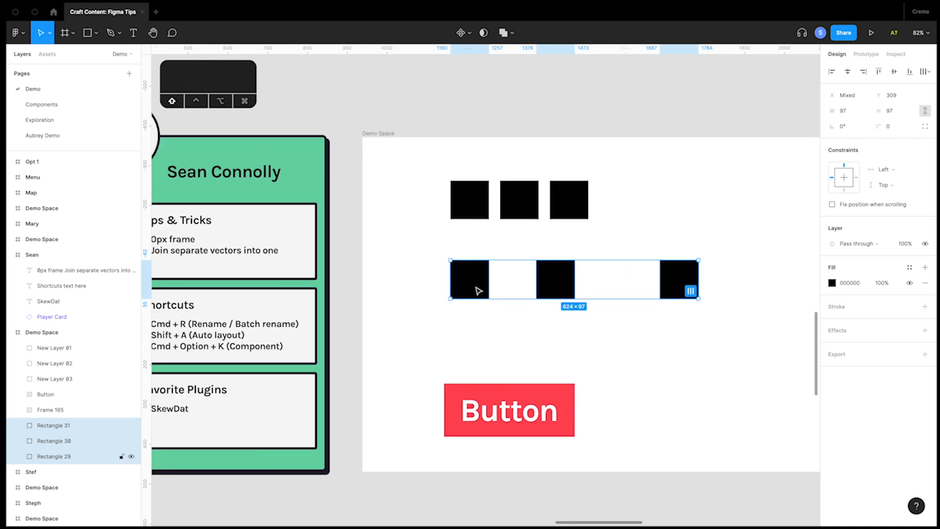
key(shift+a)
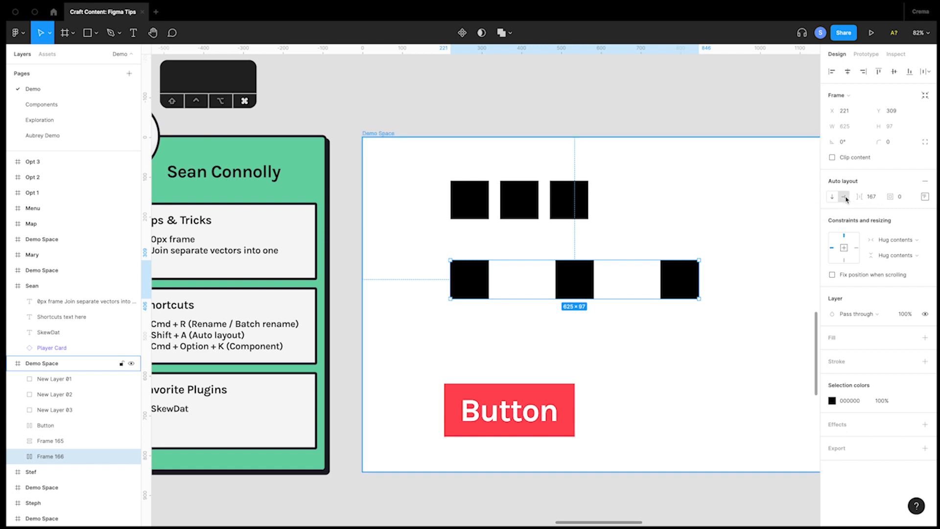
key(super+z)
click(676, 244)
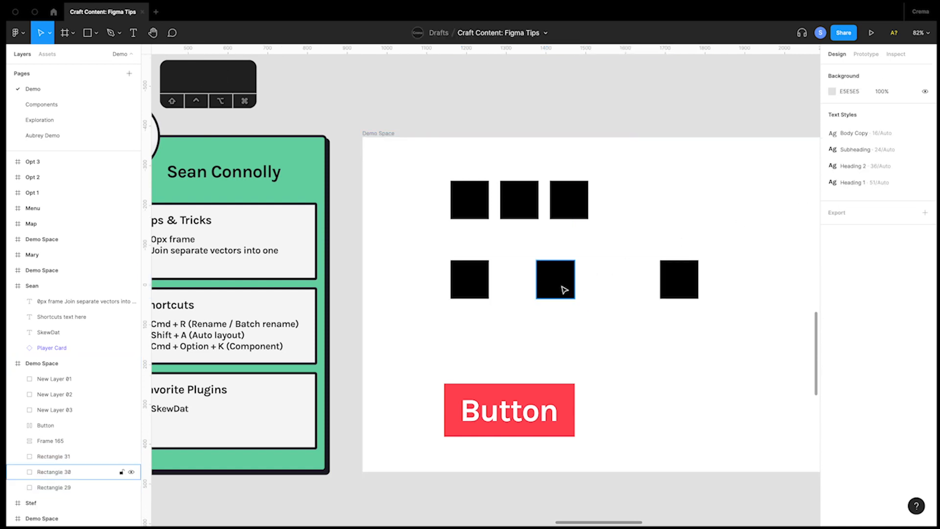
Move the lower row's middle square below its first and its last square beside the upper row, and apply auto layout to all three.
drag(563, 288, 477, 349)
drag(679, 280, 425, 190)
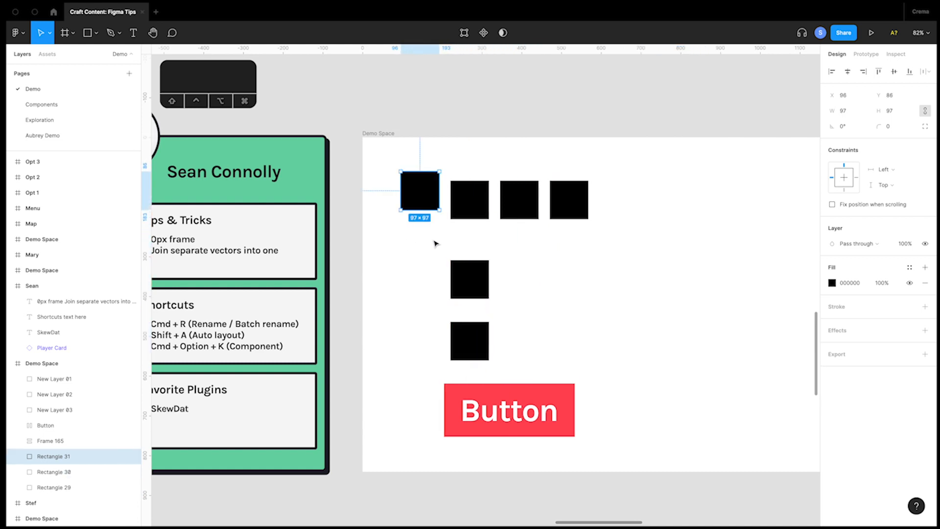
shift+click(469, 277)
shift+click(477, 347)
key(shift+a)
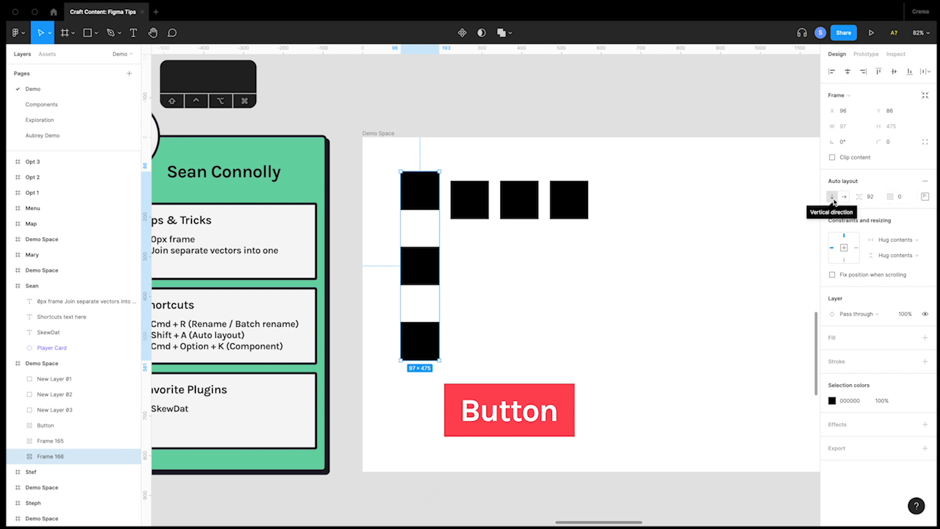
Undo the vertical auto layout and the moves of the two lower-row squares.
key(super+z)
key(super+z)
key(super+z)
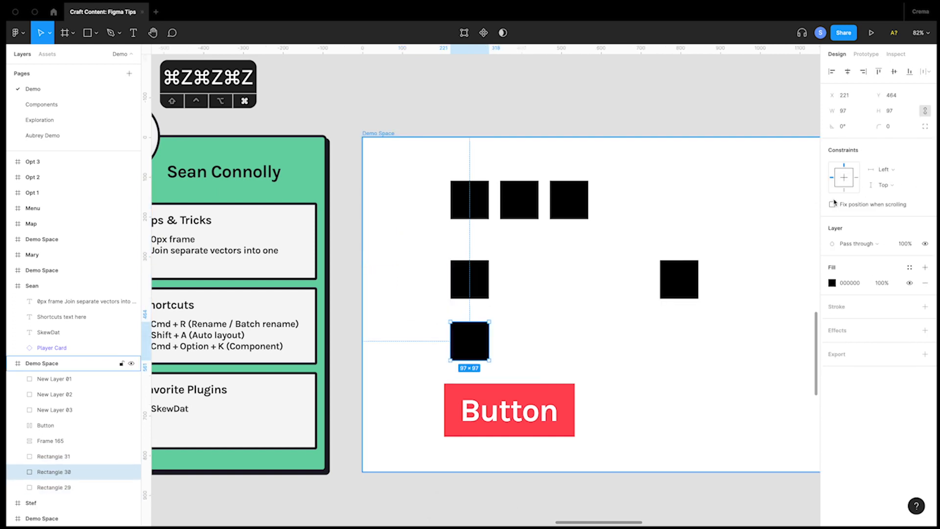
key(super+z)
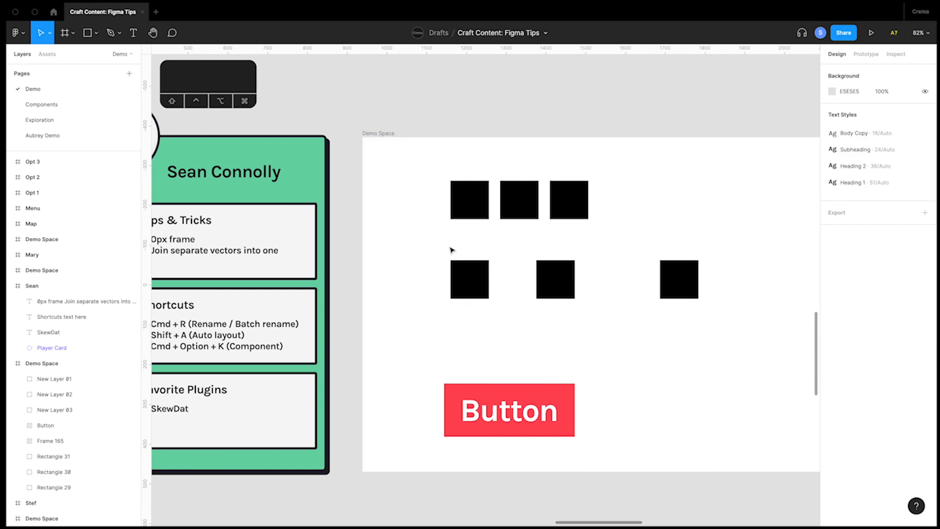
Apply auto layout to the three lower-row squares and set the spacing between them to 32.
drag(410, 247, 733, 337)
key(shift+a)
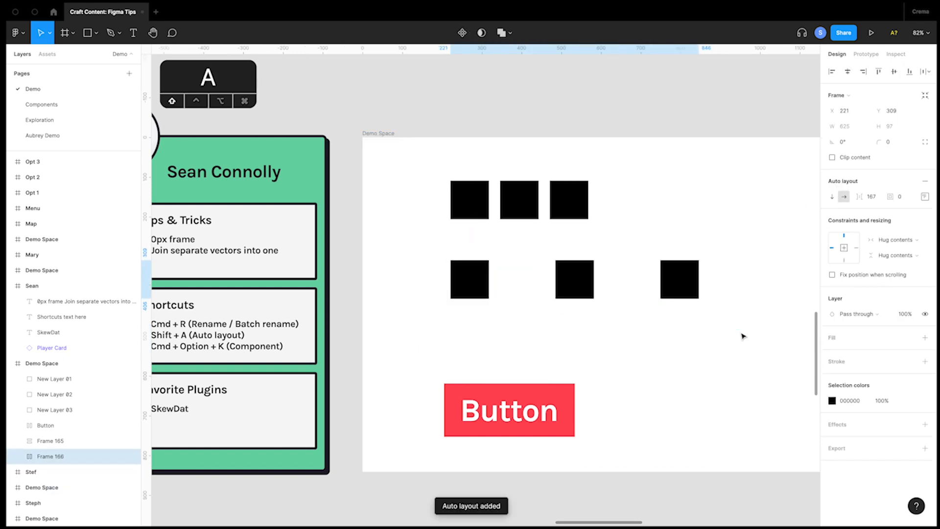
drag(839, 198, 730, 216)
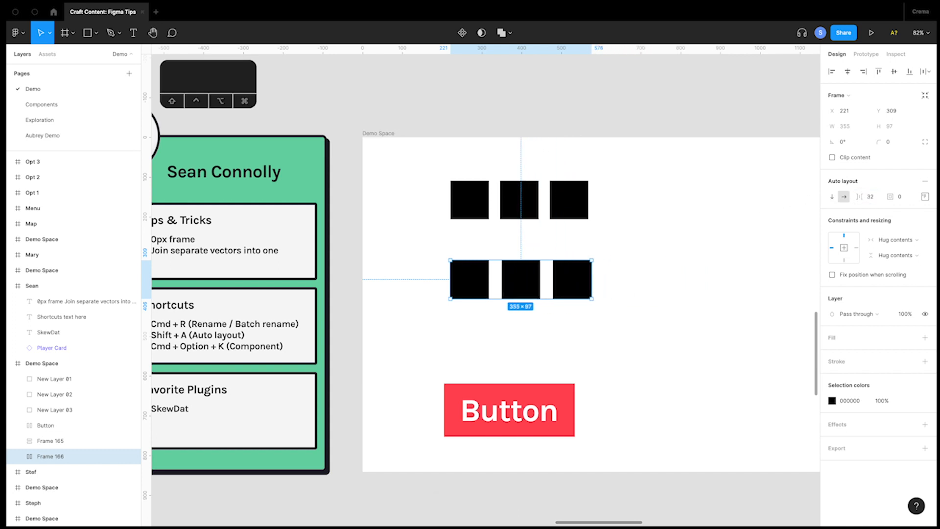
Try the top-centre content alignment on the lower row's auto layout, set it to top left, and deselect the row.
click(924, 197)
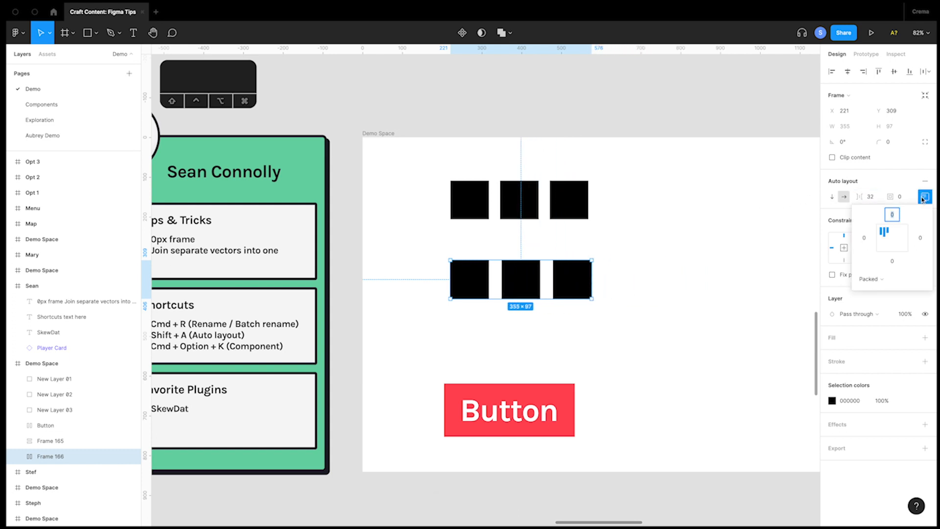
click(891, 228)
click(885, 230)
click(741, 248)
Turn the red Button frame below the squares into a component and undo it.
key(space)
drag(642, 329, 668, 240)
click(532, 320)
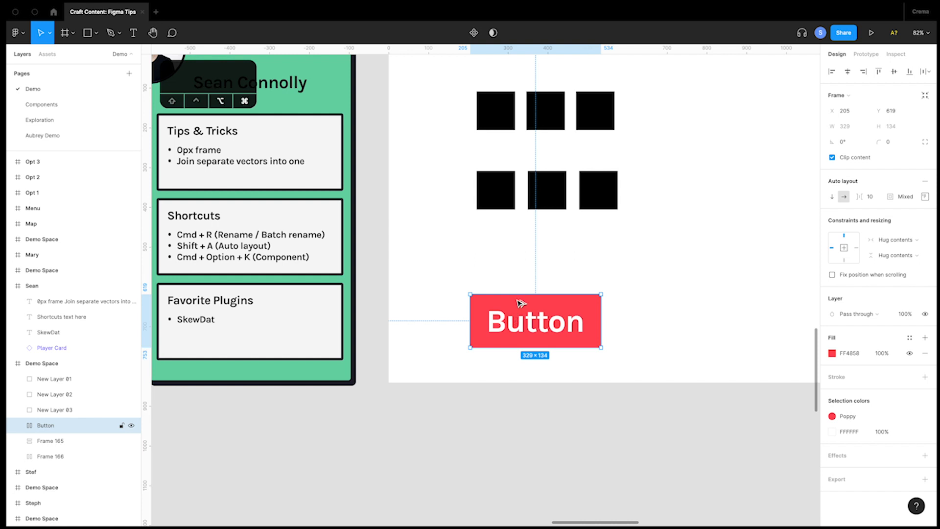
key(alt+super+k)
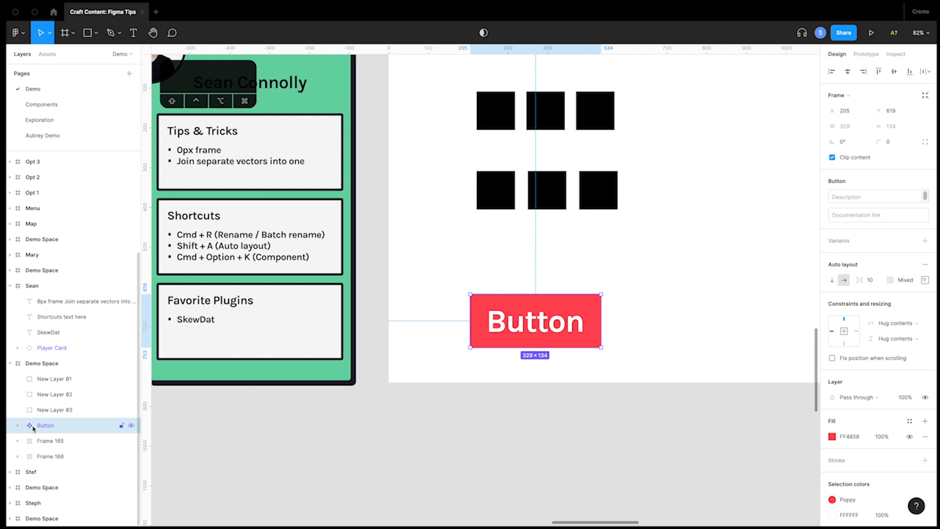
key(super+z)
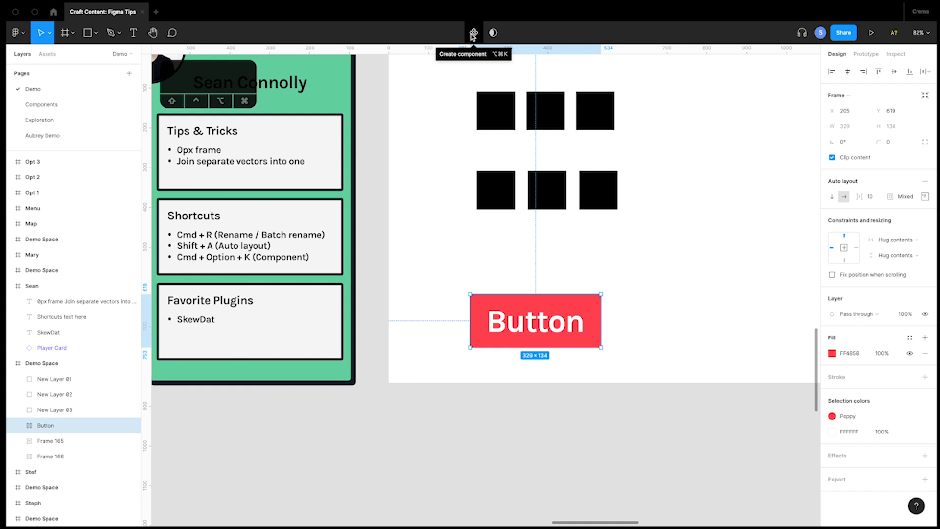
Create a component from the Button frame again, undo it, and deselect the frame.
key(alt+super)
key(super+alt+k)
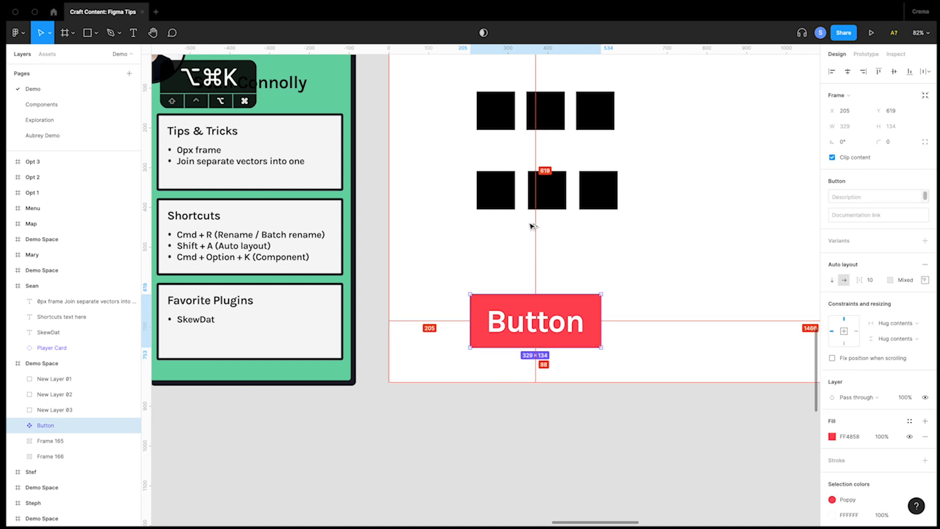
key(super+z)
click(552, 266)
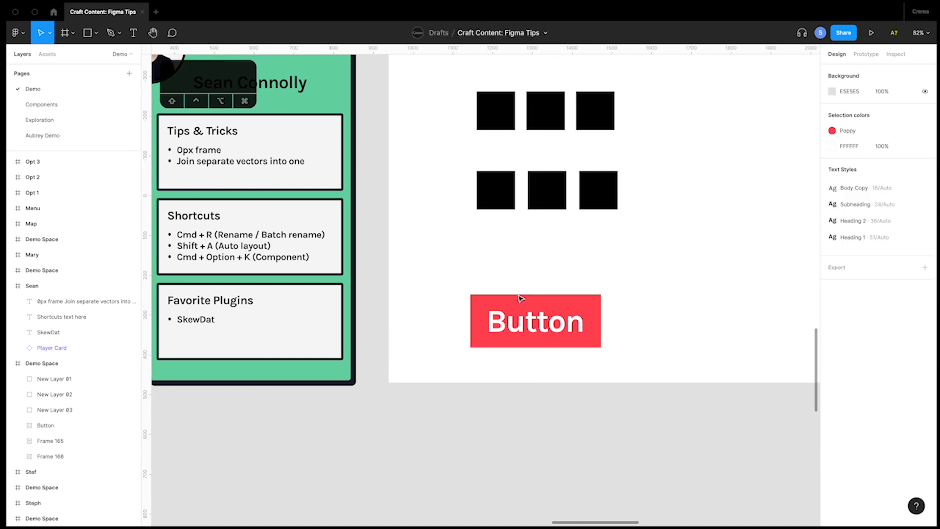
Duplicate the Button frame beside the original with a gap of about 34, create multiple components from both, and deselect.
drag(502, 317, 645, 317)
key(Escape)
click(646, 319)
shift+click(566, 317)
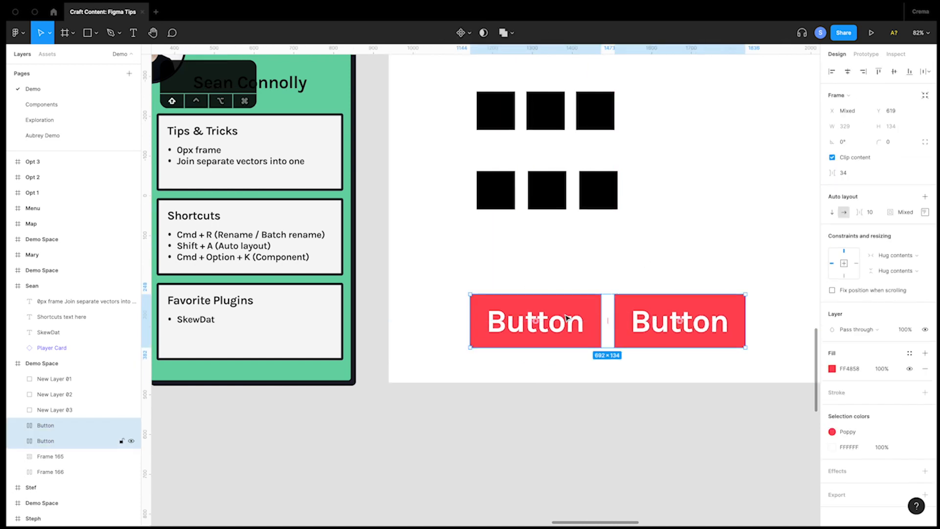
click(469, 34)
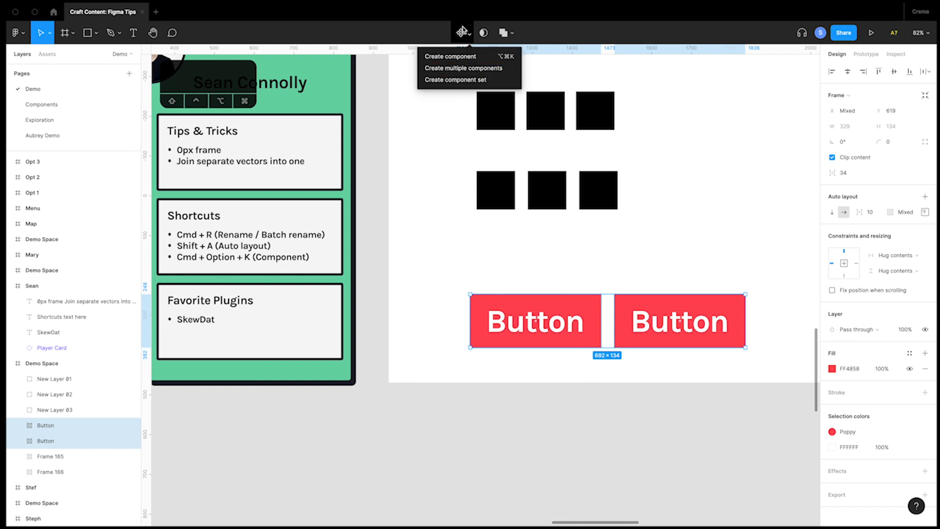
click(475, 69)
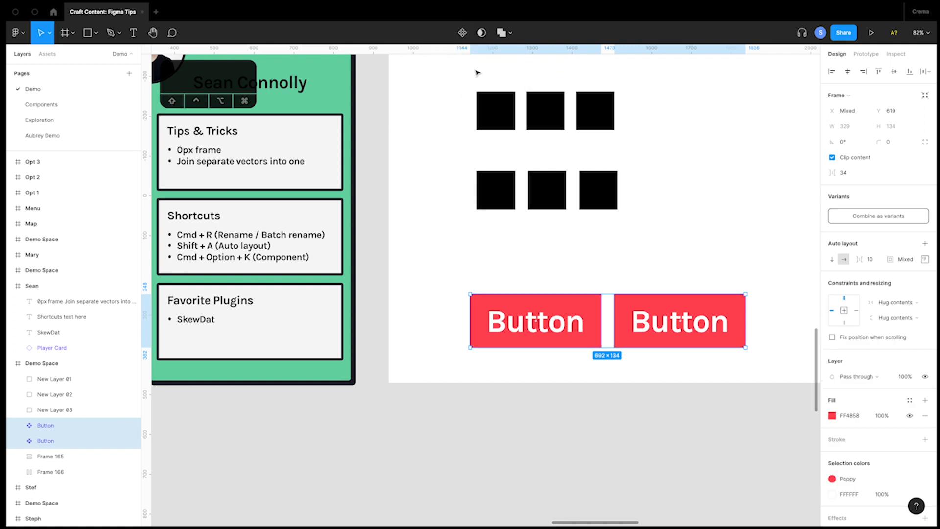
click(536, 317)
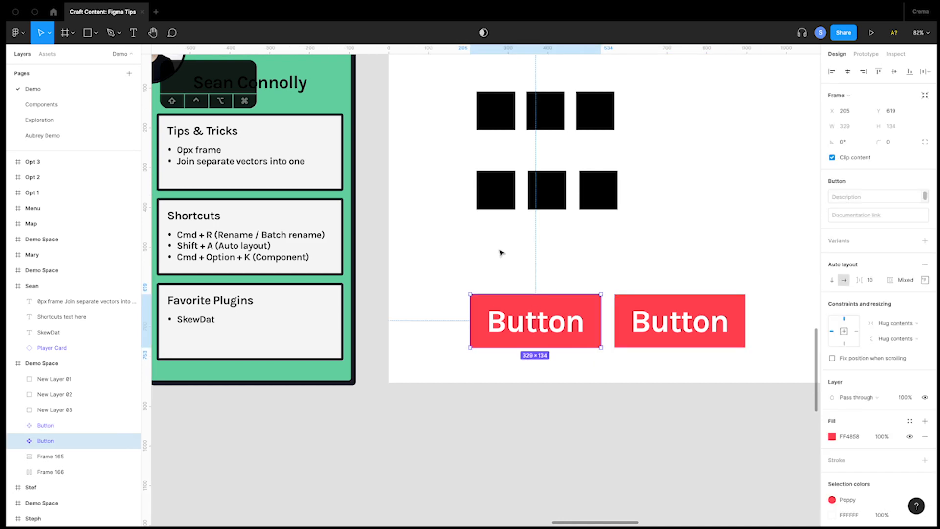
click(500, 252)
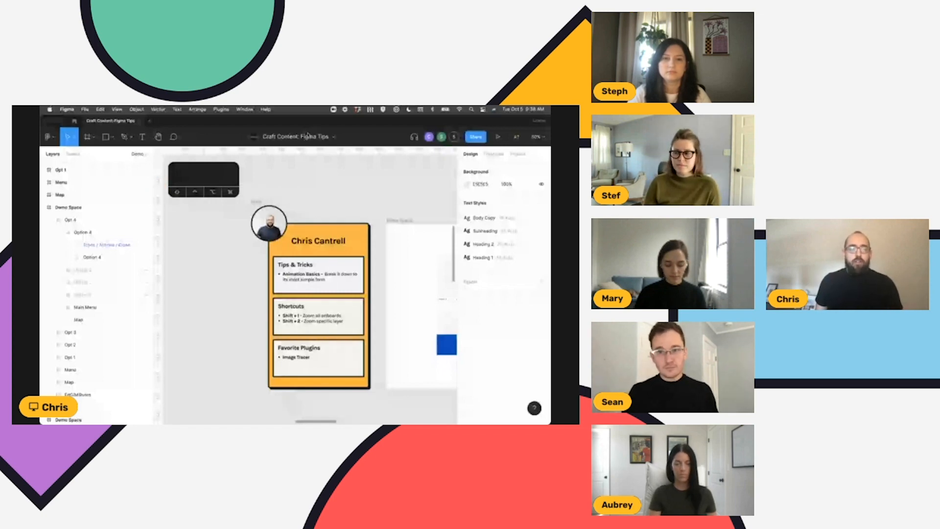
Zoom to fit all frames, pan away to an empty canvas area, and zoom to fit again.
scroll(328, 201, right, 3)
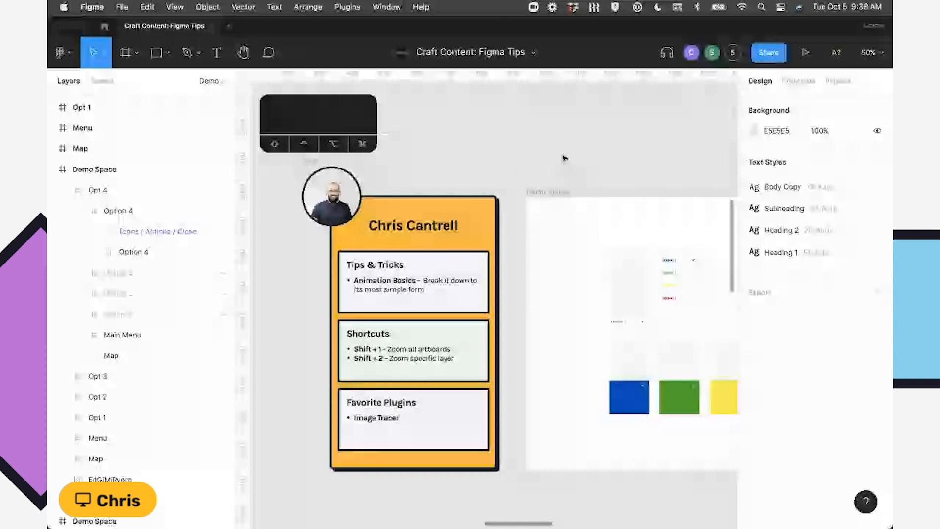
key(shift+1)
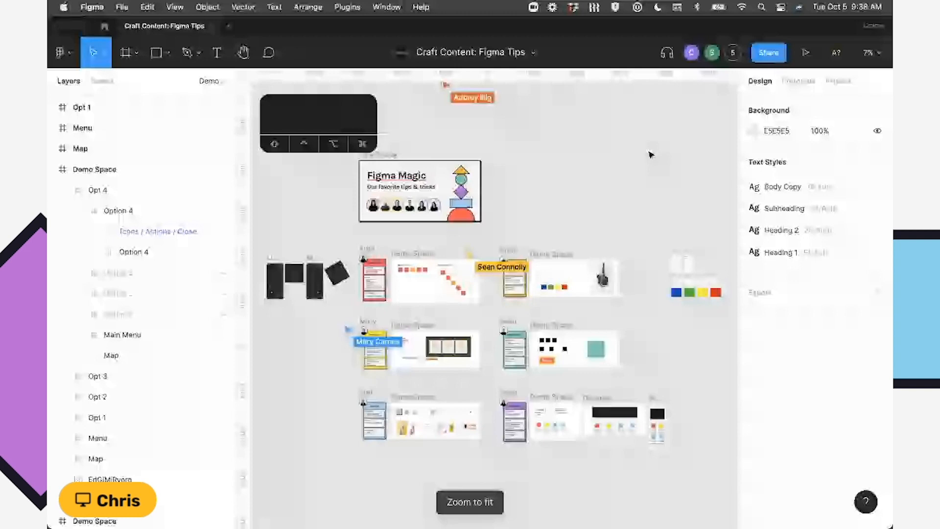
scroll(650, 155, up, 20)
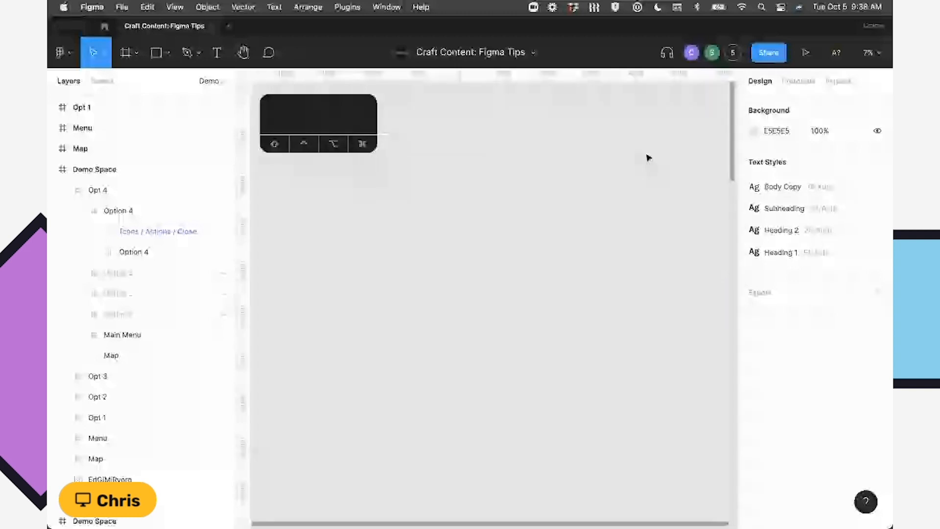
scroll(651, 158, left, 20)
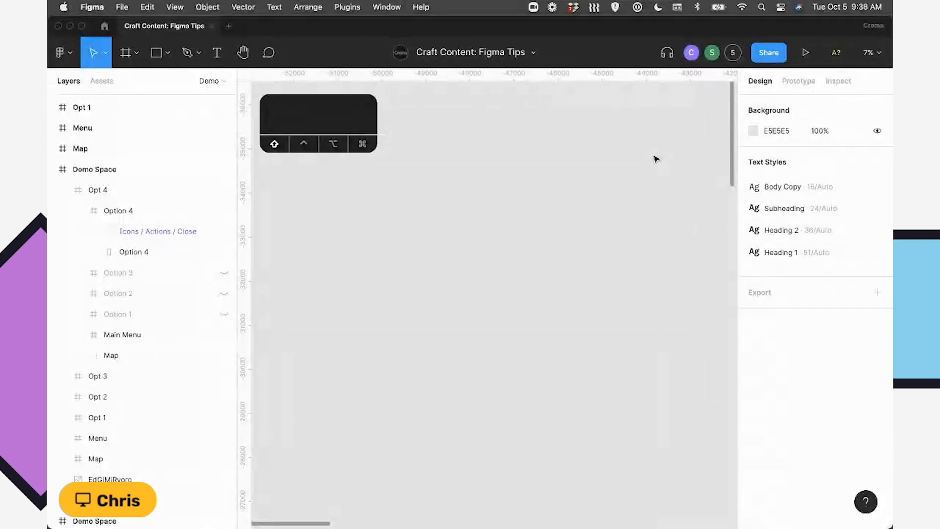
key(shift+1)
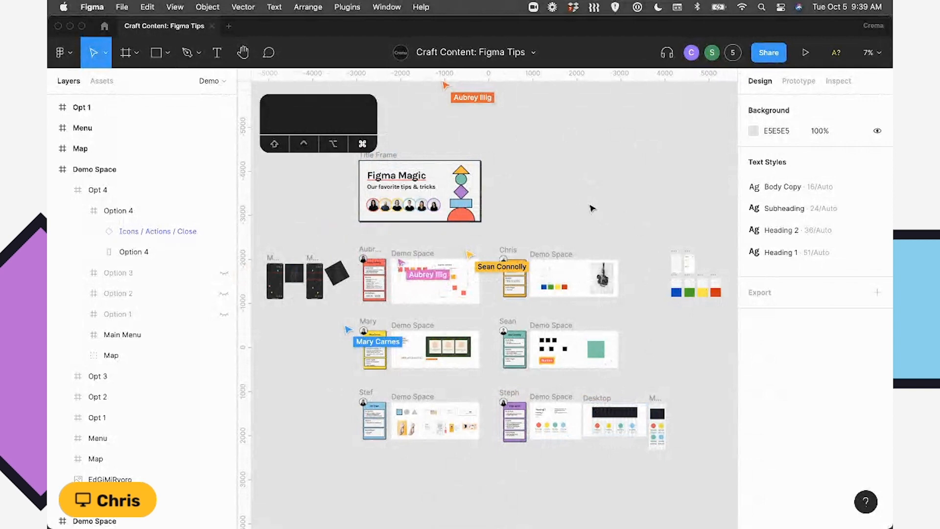
Zoom out to 2%, select an Avatar frame inside the Title Frame on the canvas, and zoom to that selection.
key(super+minus)
key(super+minus)
key(super+minus)
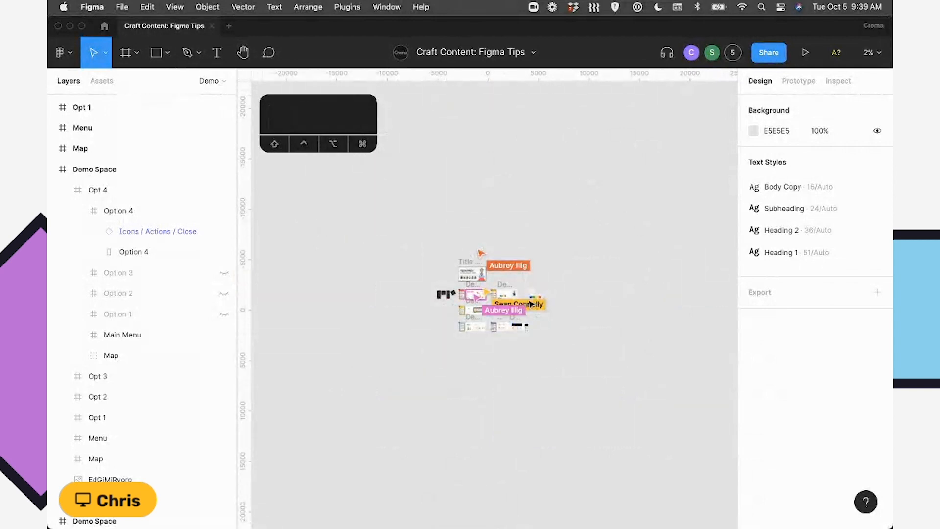
super+click(478, 282)
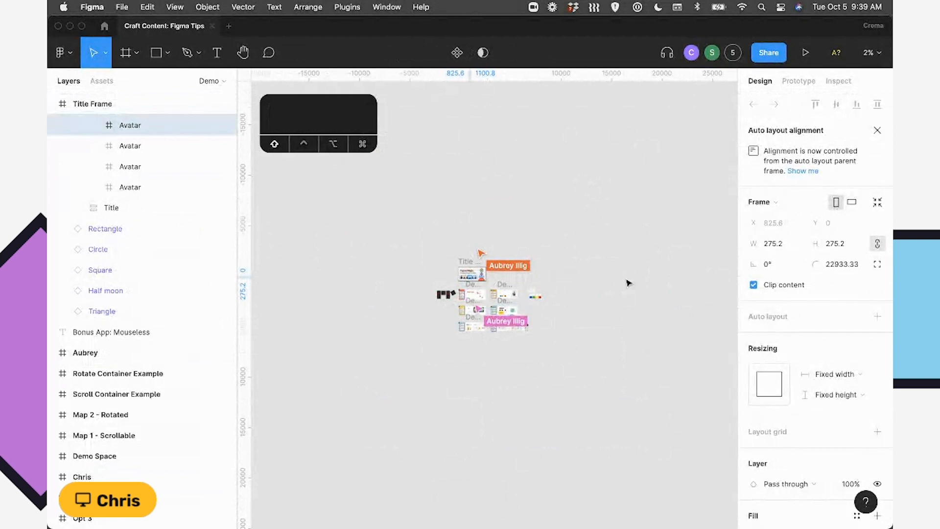
key(shift+2)
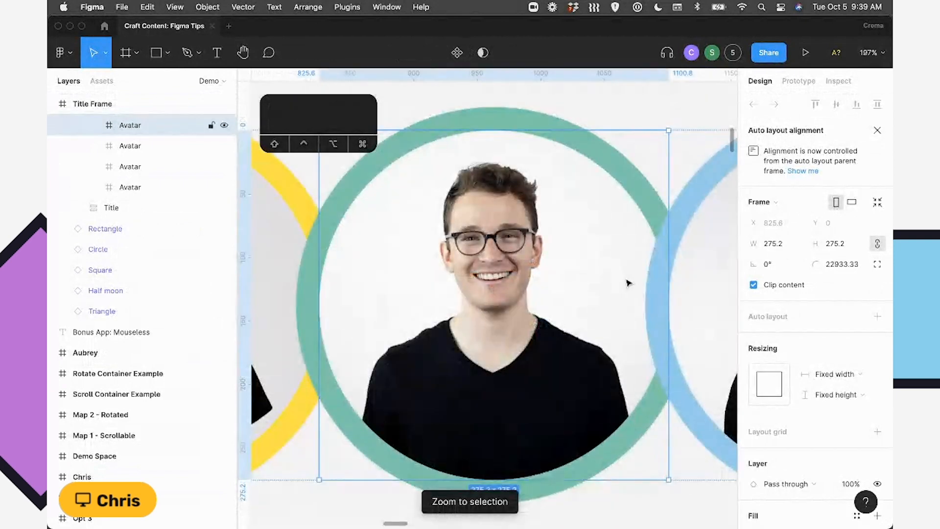
Zoom back out to 2%, select the fifth Avatar in the Title Frame's layer list, and zoom to that selection.
key(super+minus)
key(super+minus)
key(super+minus)
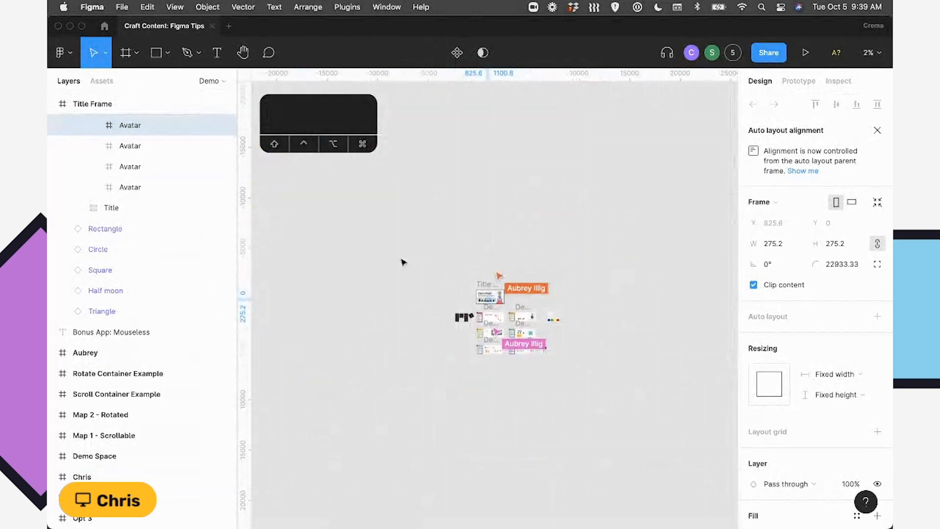
scroll(157, 240, up, 3)
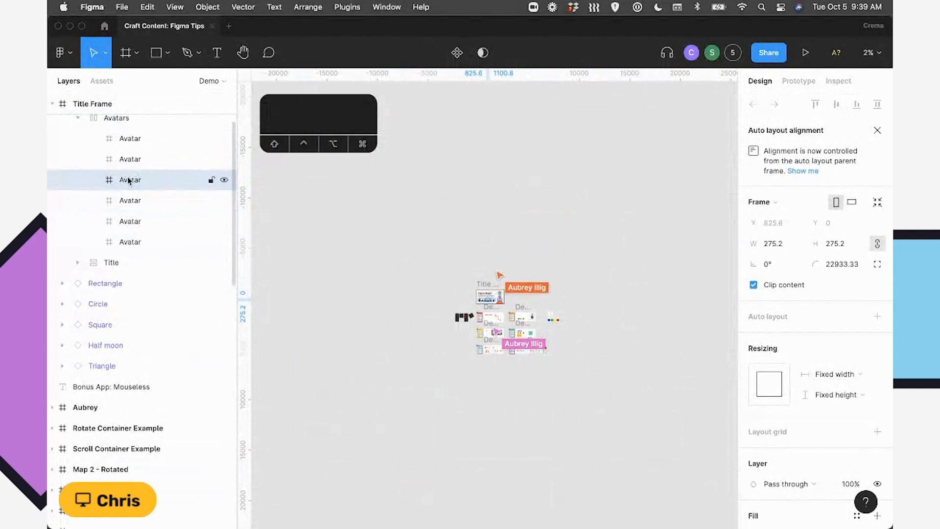
drag(128, 182, 124, 217)
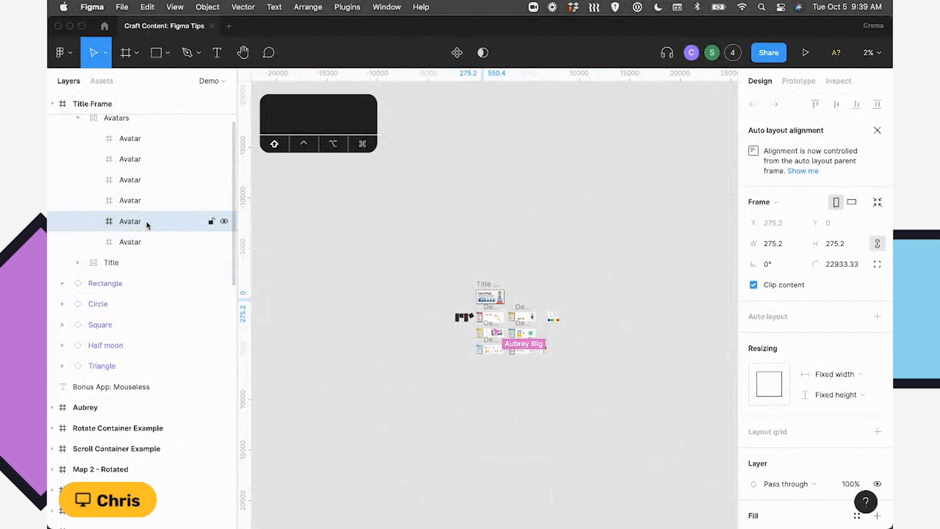
key(shift+2)
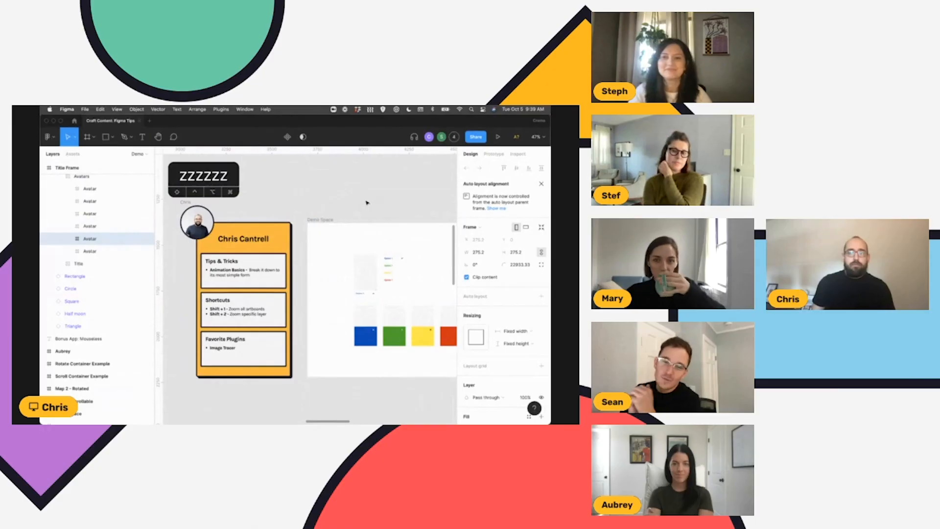
scroll(367, 203, right, 1)
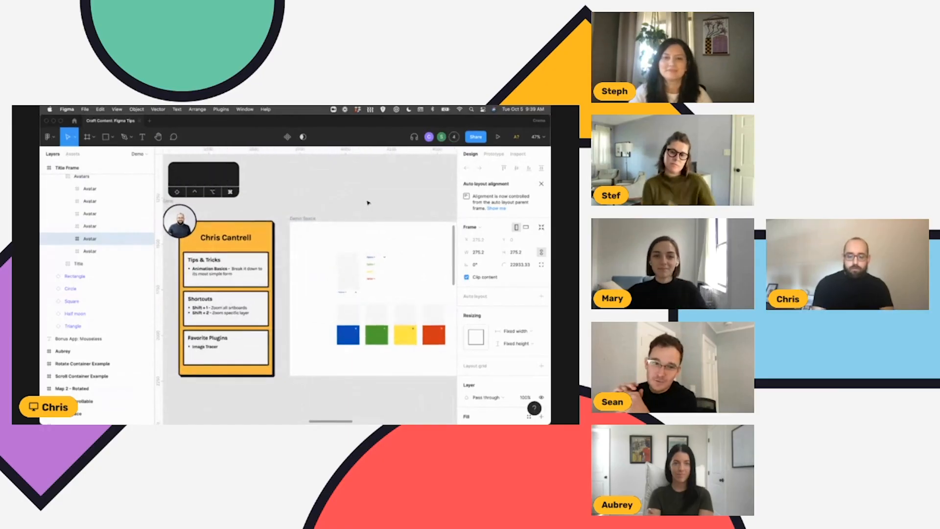
key(super+minus)
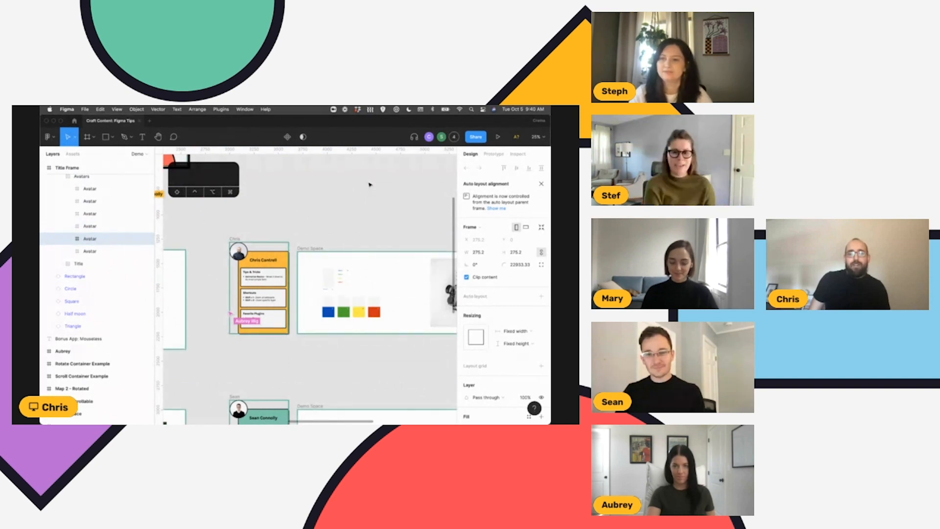
scroll(370, 184, right, 1)
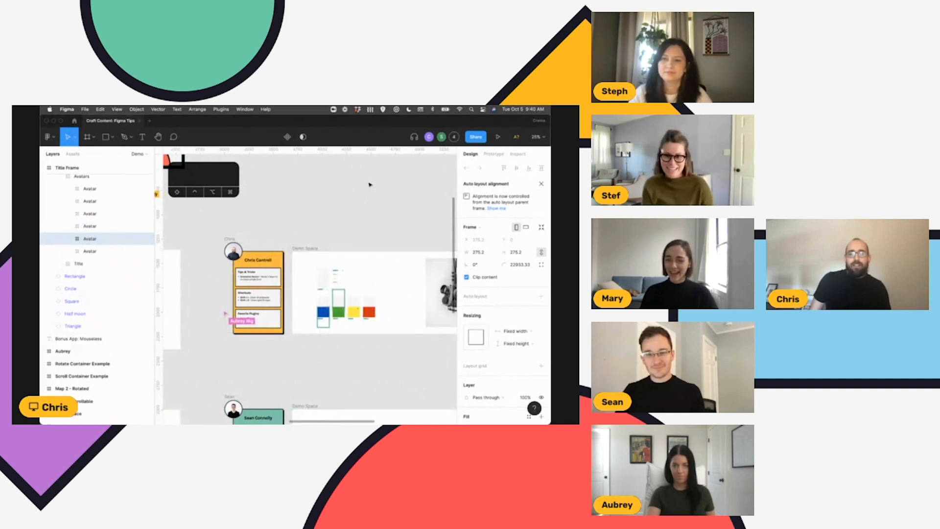
scroll(368, 189, right, 1)
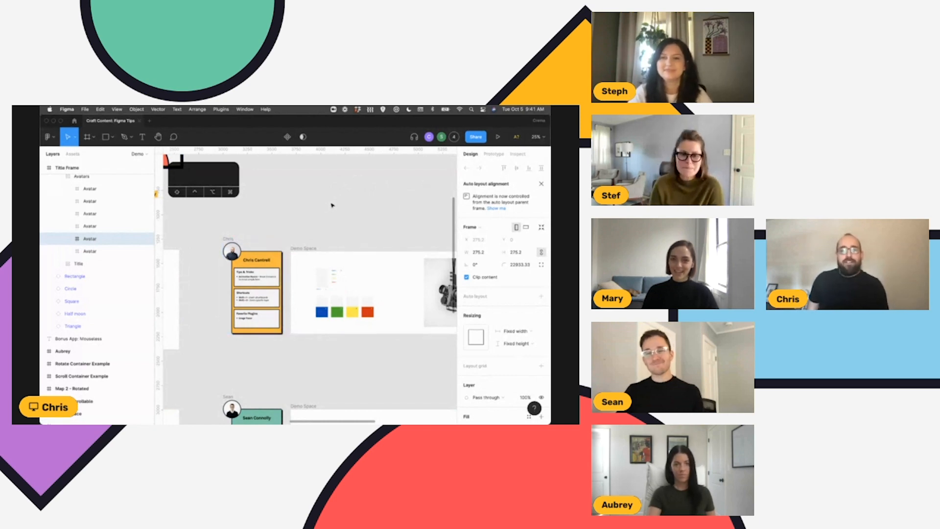
scroll(336, 201, right, 3)
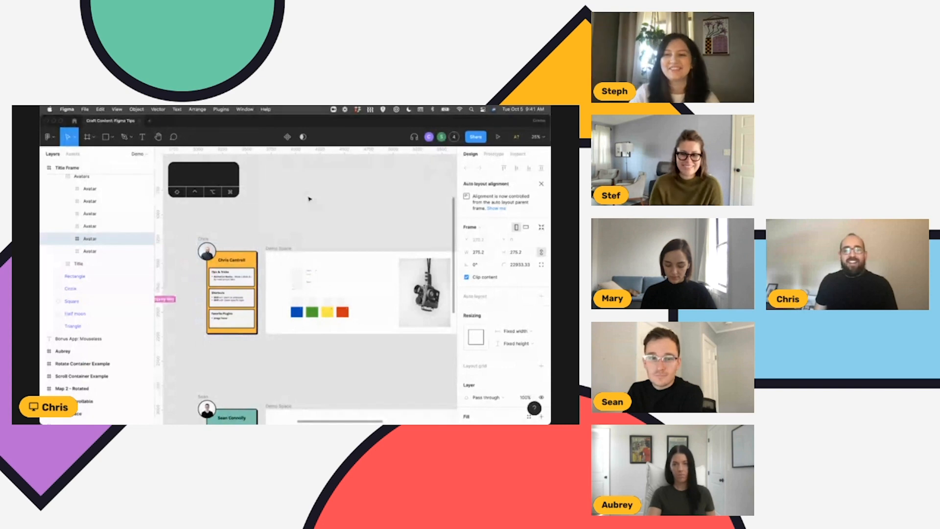
scroll(309, 199, right, 3)
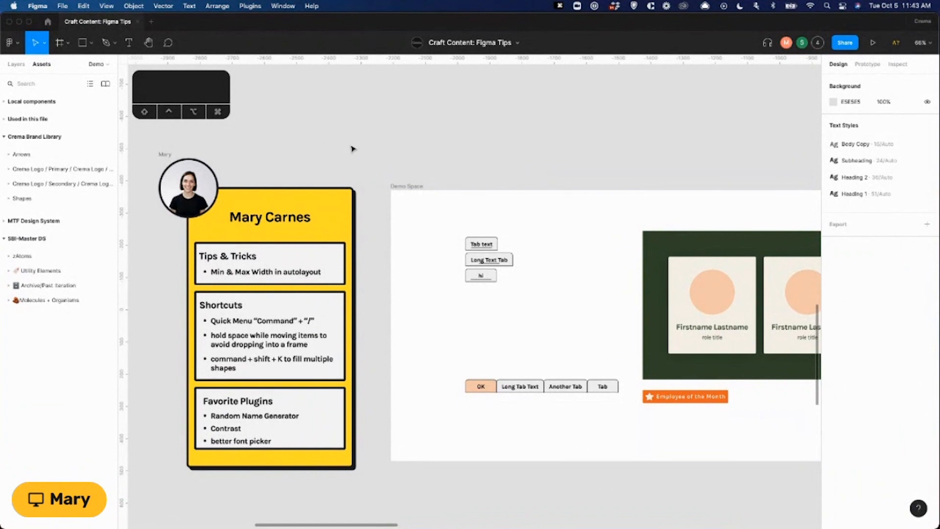
Search the quick actions for "better", run the Better Font Picker plugin, and close its window.
key(super+slash)
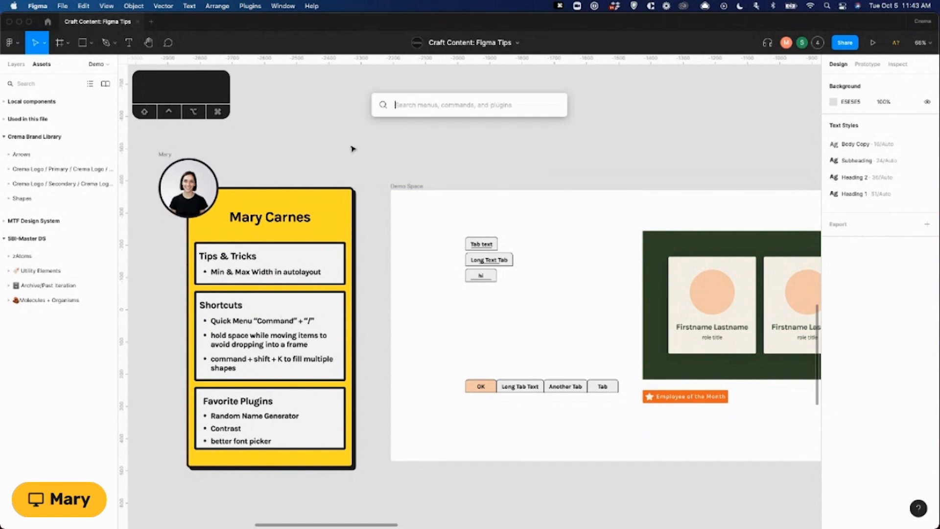
text(better)
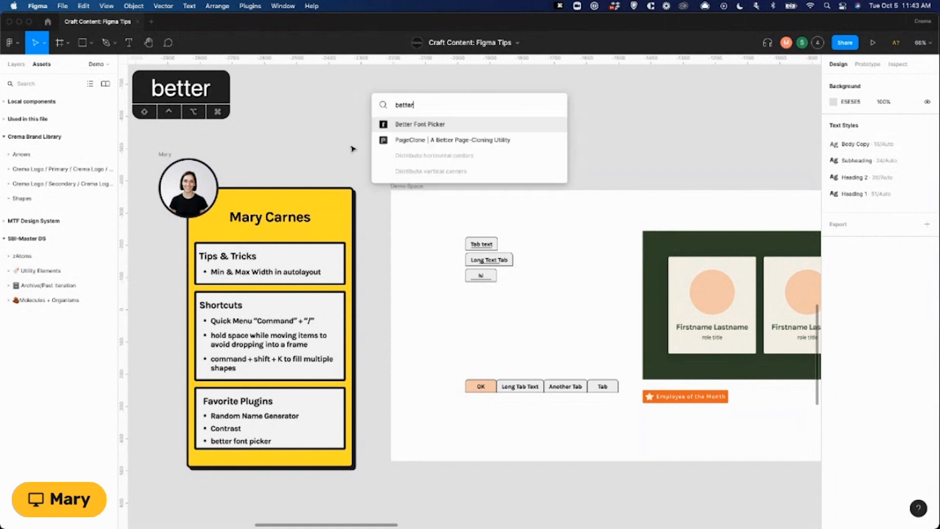
click(399, 126)
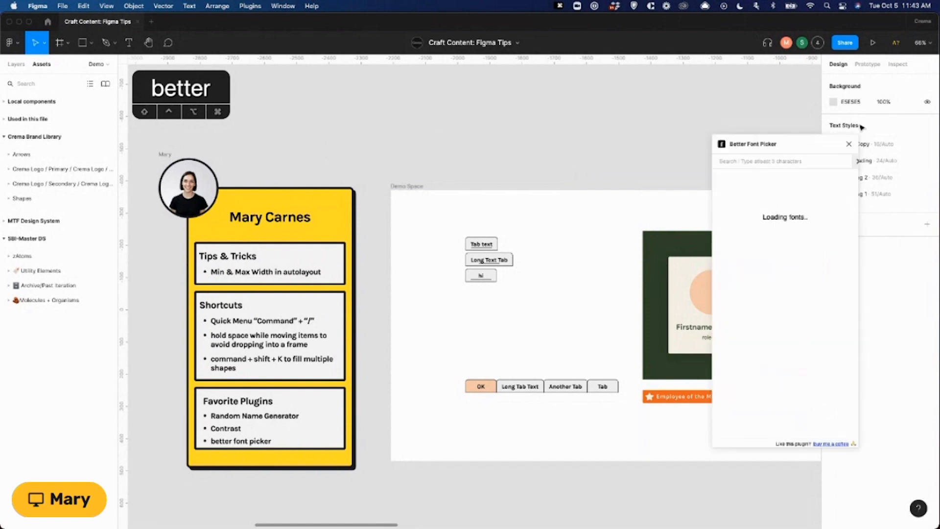
click(849, 145)
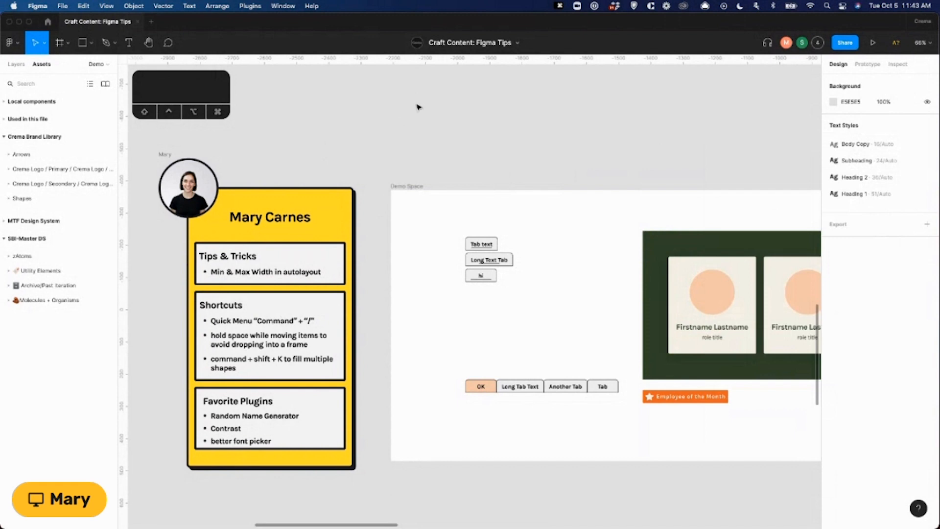
Delete the three stacked tab samples and the row of four tabs from the Demo Space frame.
scroll(442, 210, right, 2)
scroll(442, 211, down, 1)
scroll(442, 211, right, 3)
scroll(443, 210, down, 1)
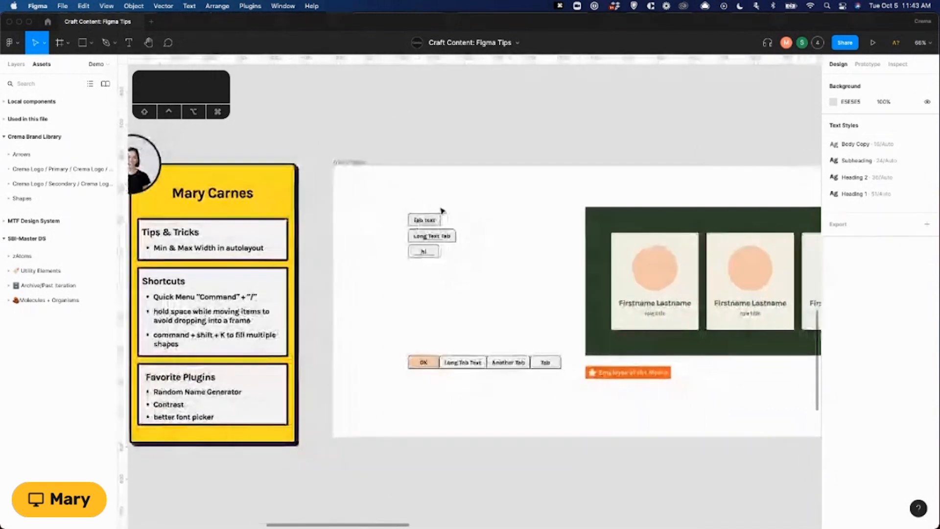
scroll(442, 208, left, 2)
drag(431, 201, 601, 395)
key(BackSpace)
Move the green card panel and the Employee of the Month badge together into the Demo Space frame's cleared left area.
scroll(582, 355, right, 1)
drag(583, 187, 778, 411)
drag(663, 350, 449, 435)
click(424, 405)
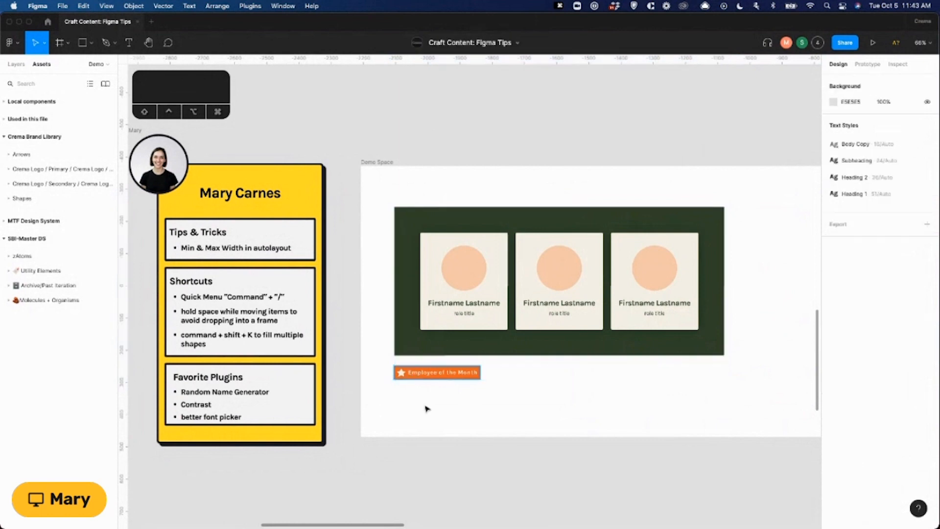
scroll(407, 380, up, 2)
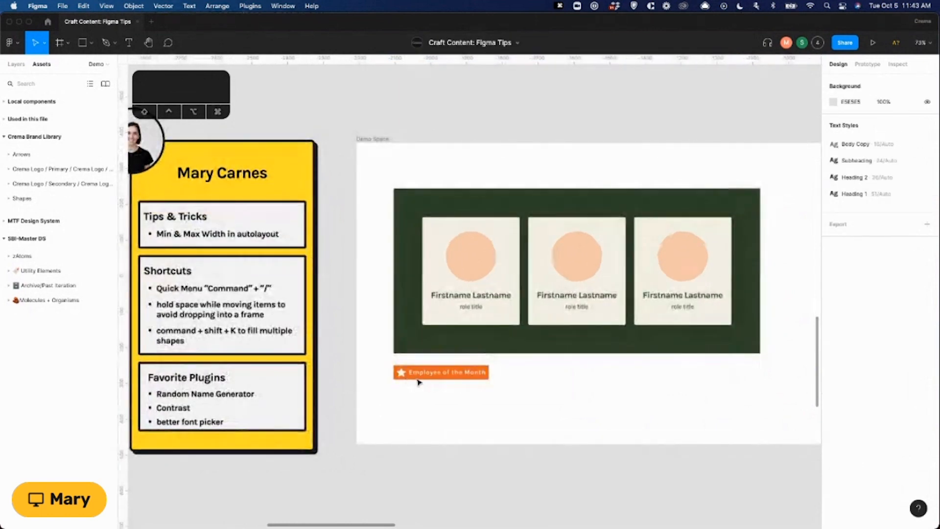